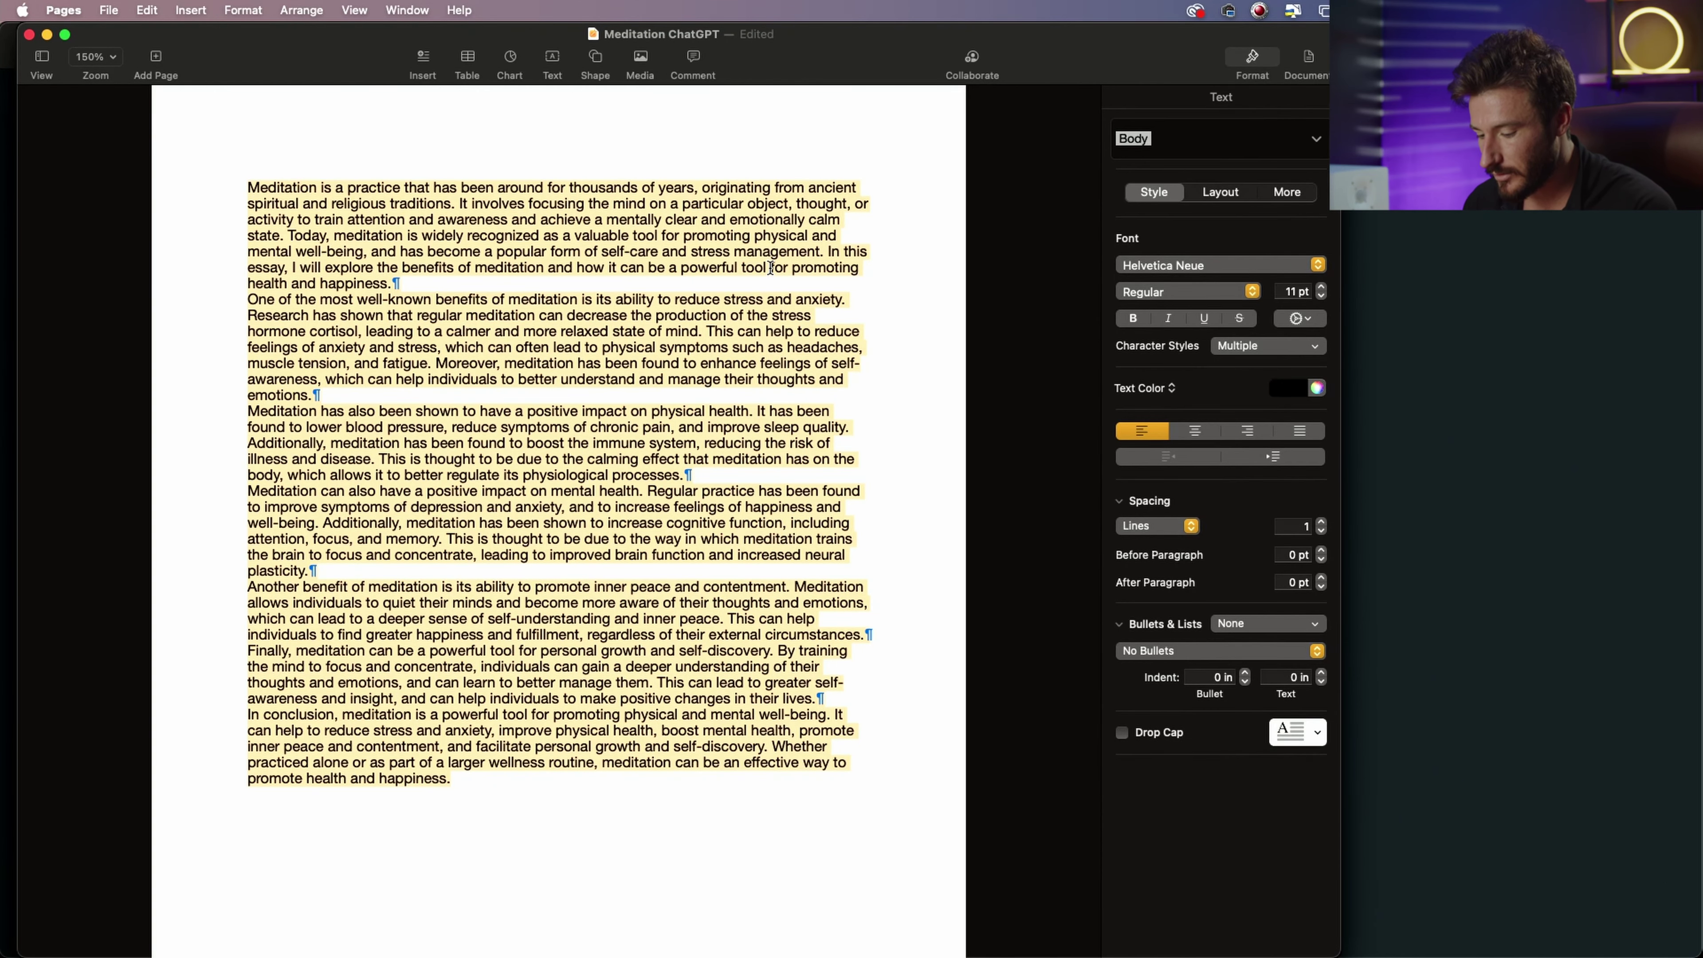
- Paste the meditation essay into the ChatGPT message box
key("super+Tab")
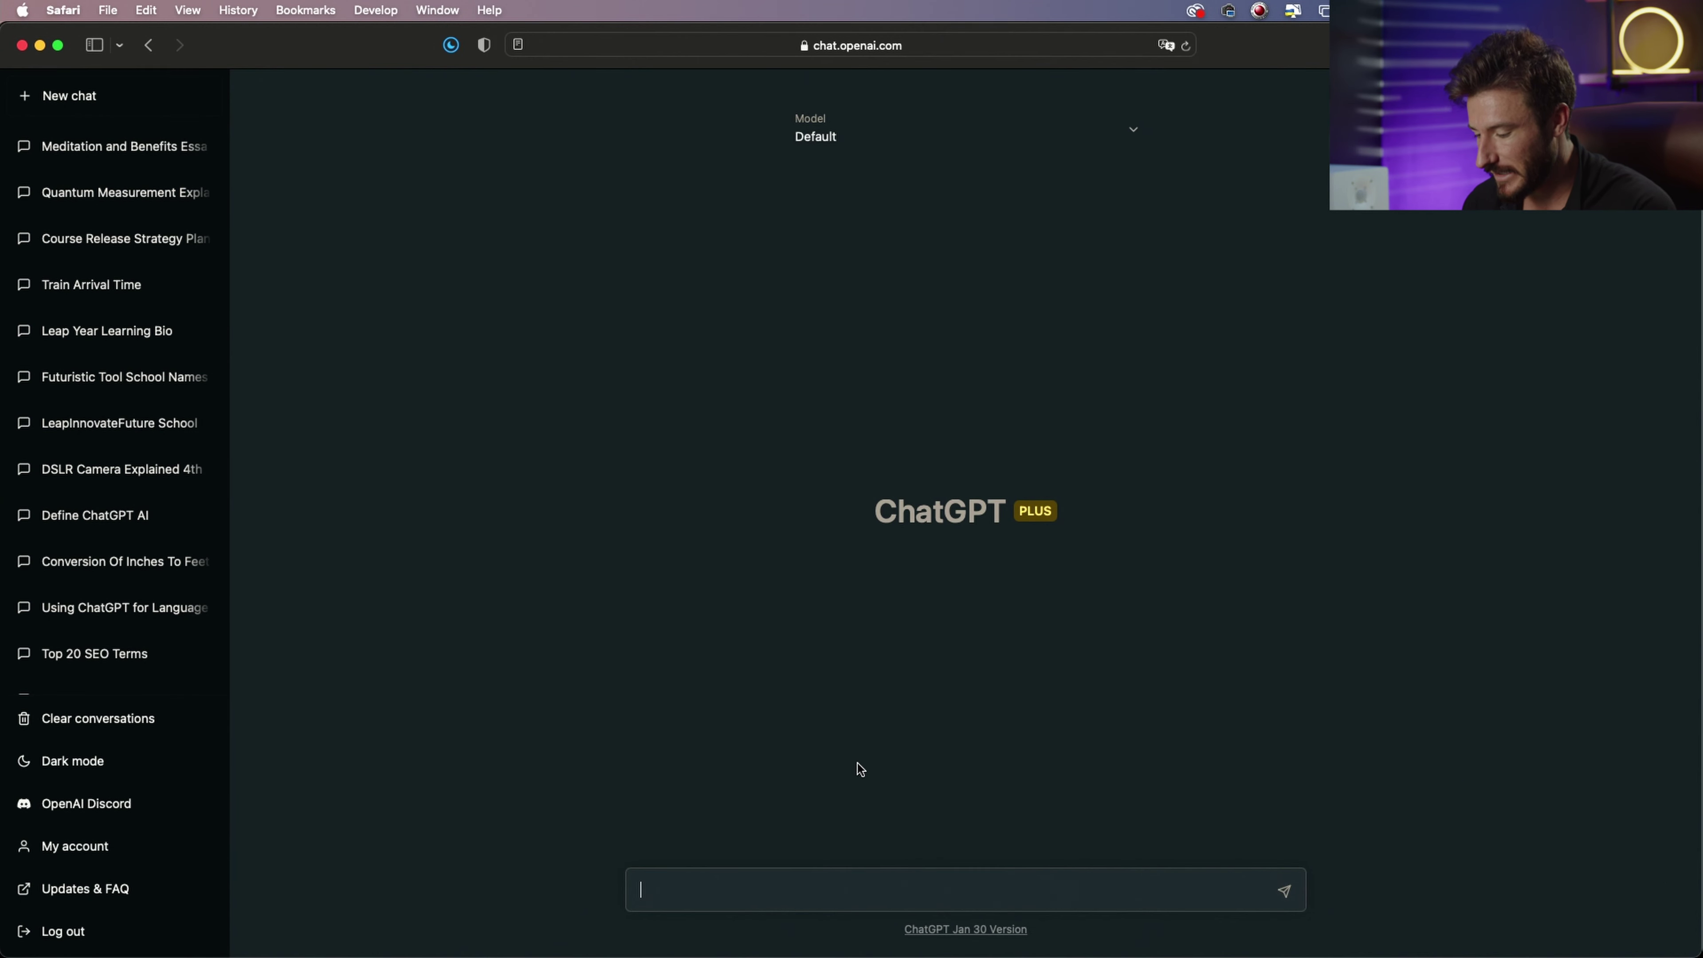
key("super+v")
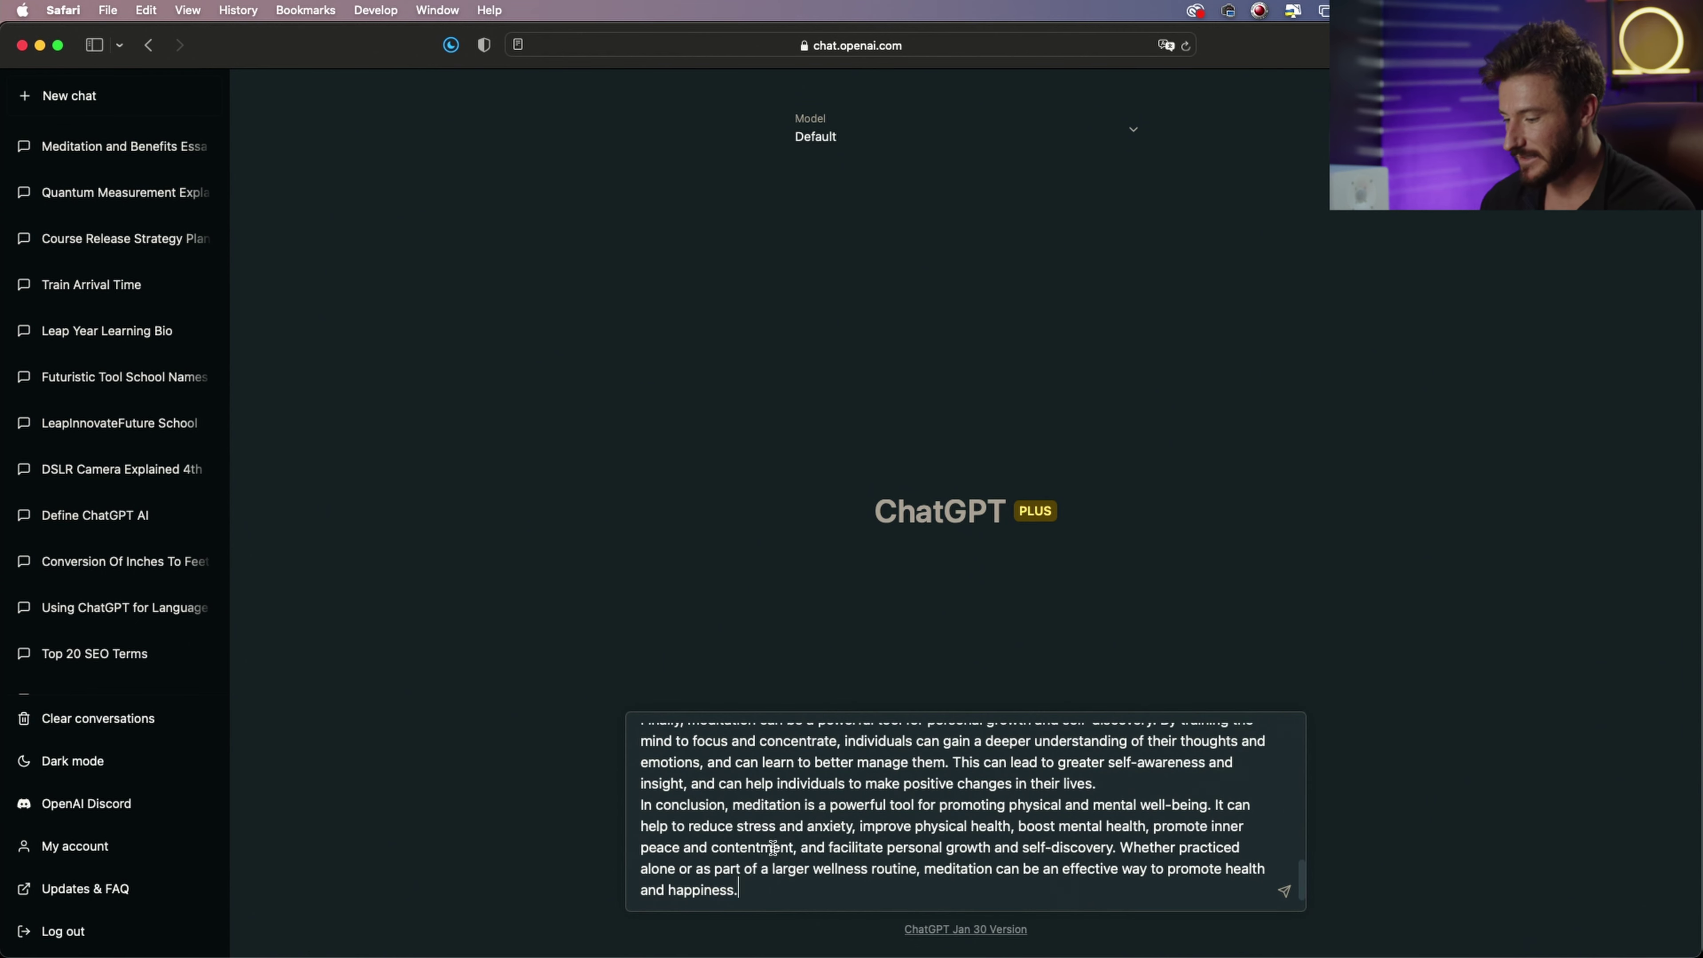
scroll(732, 802, "up", 15)
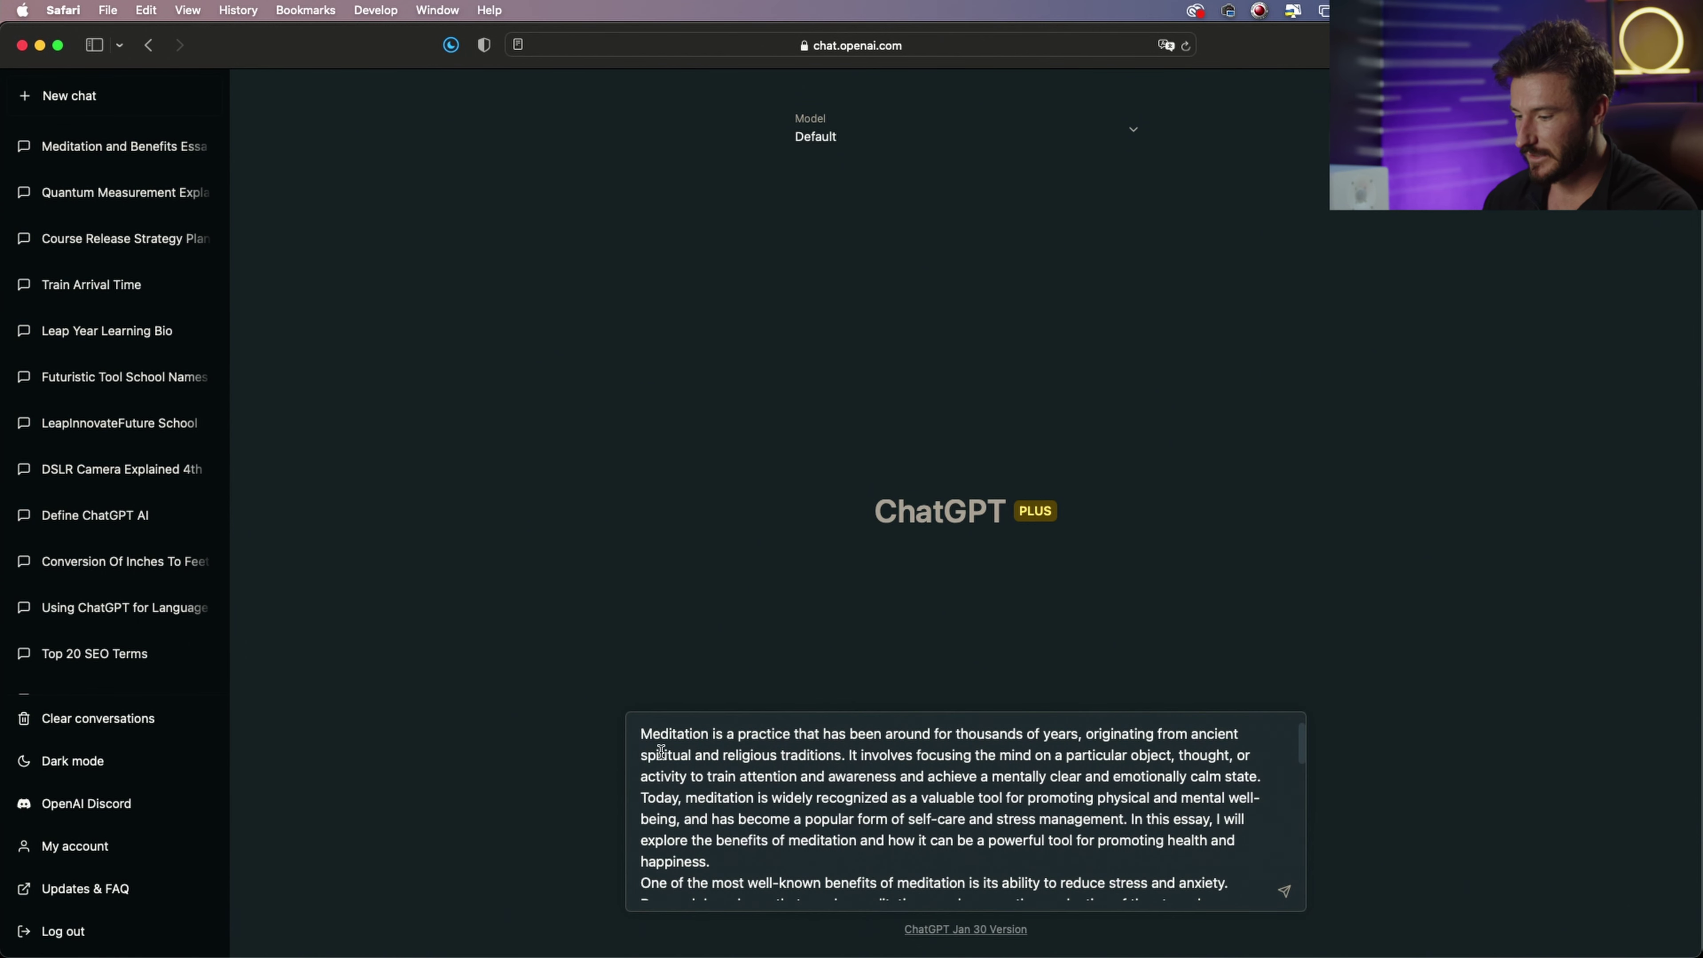
- Add 'Review and give me 5 ways I can improve the writing' above the essay and send it
left_click(645, 735)
key("shift+Return")
key("Up")
type("Review a")
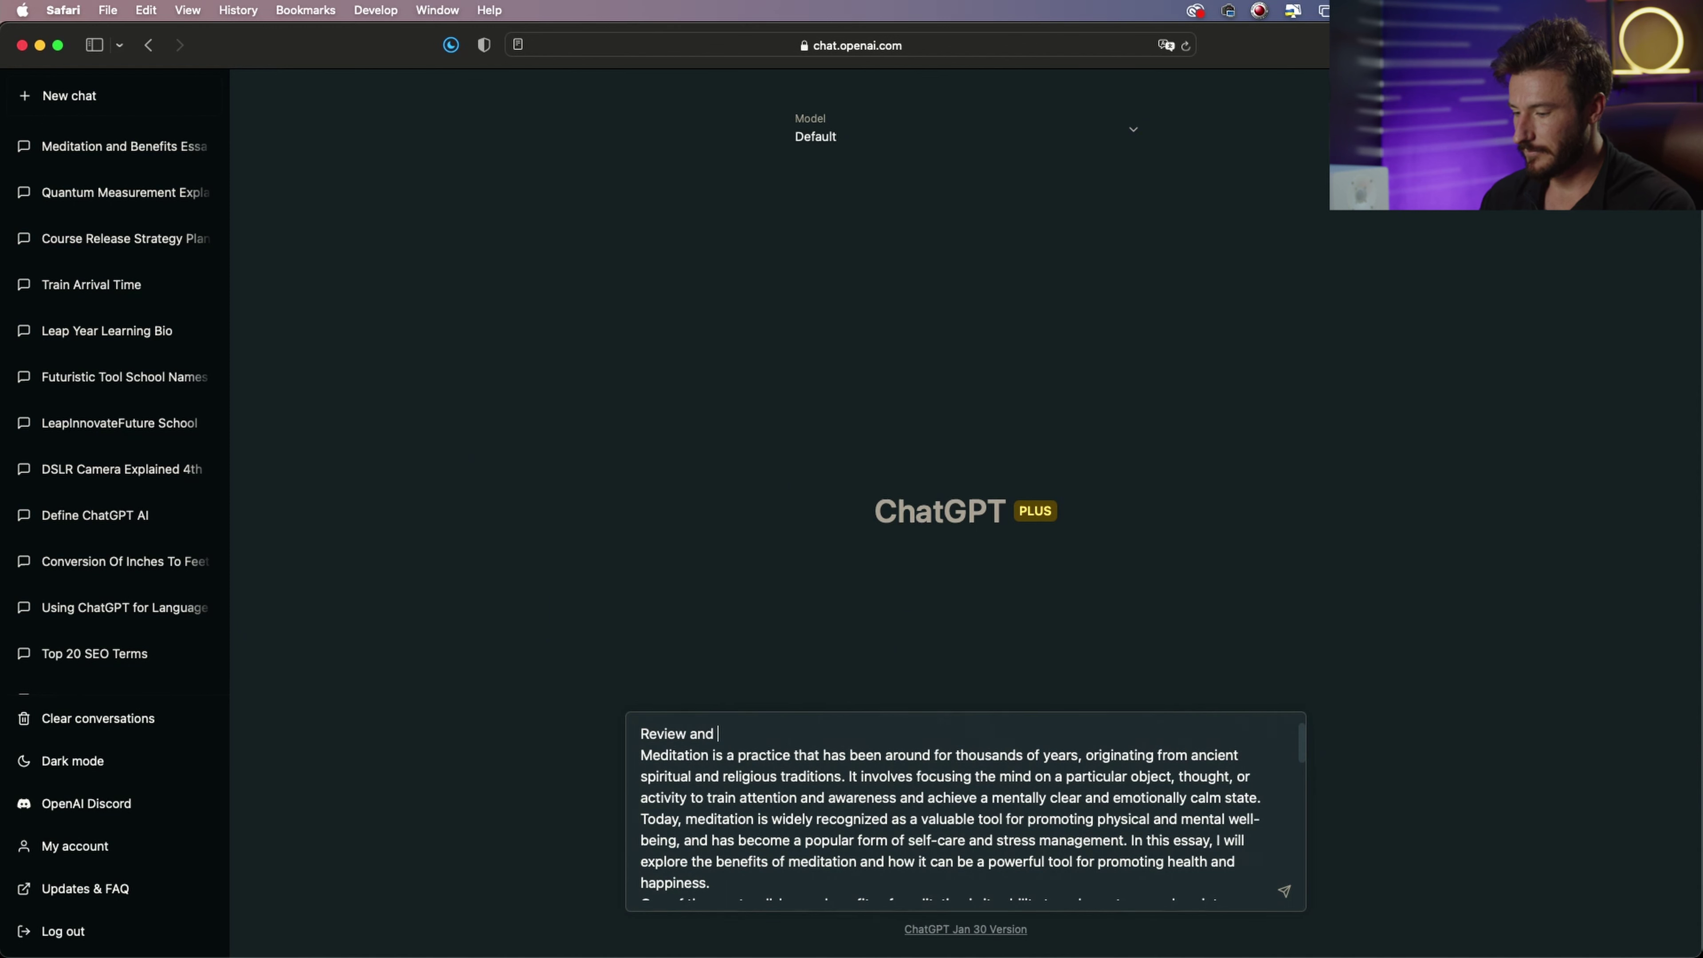
type("nd give me ")
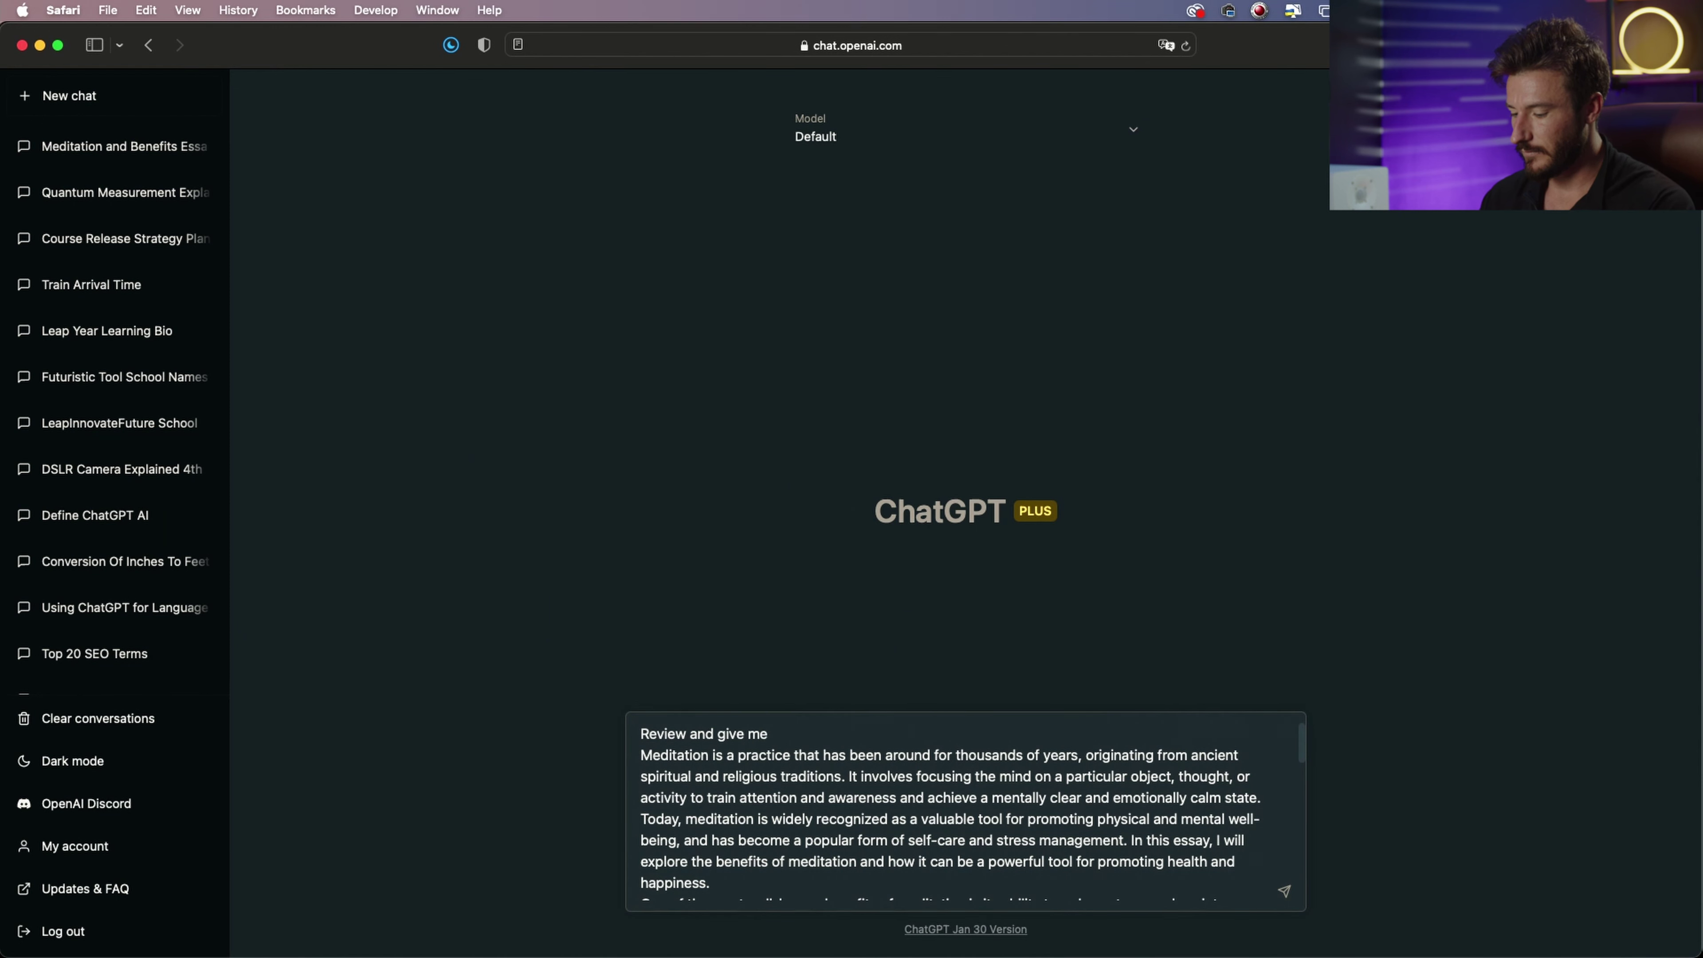
type("5 ways I can ")
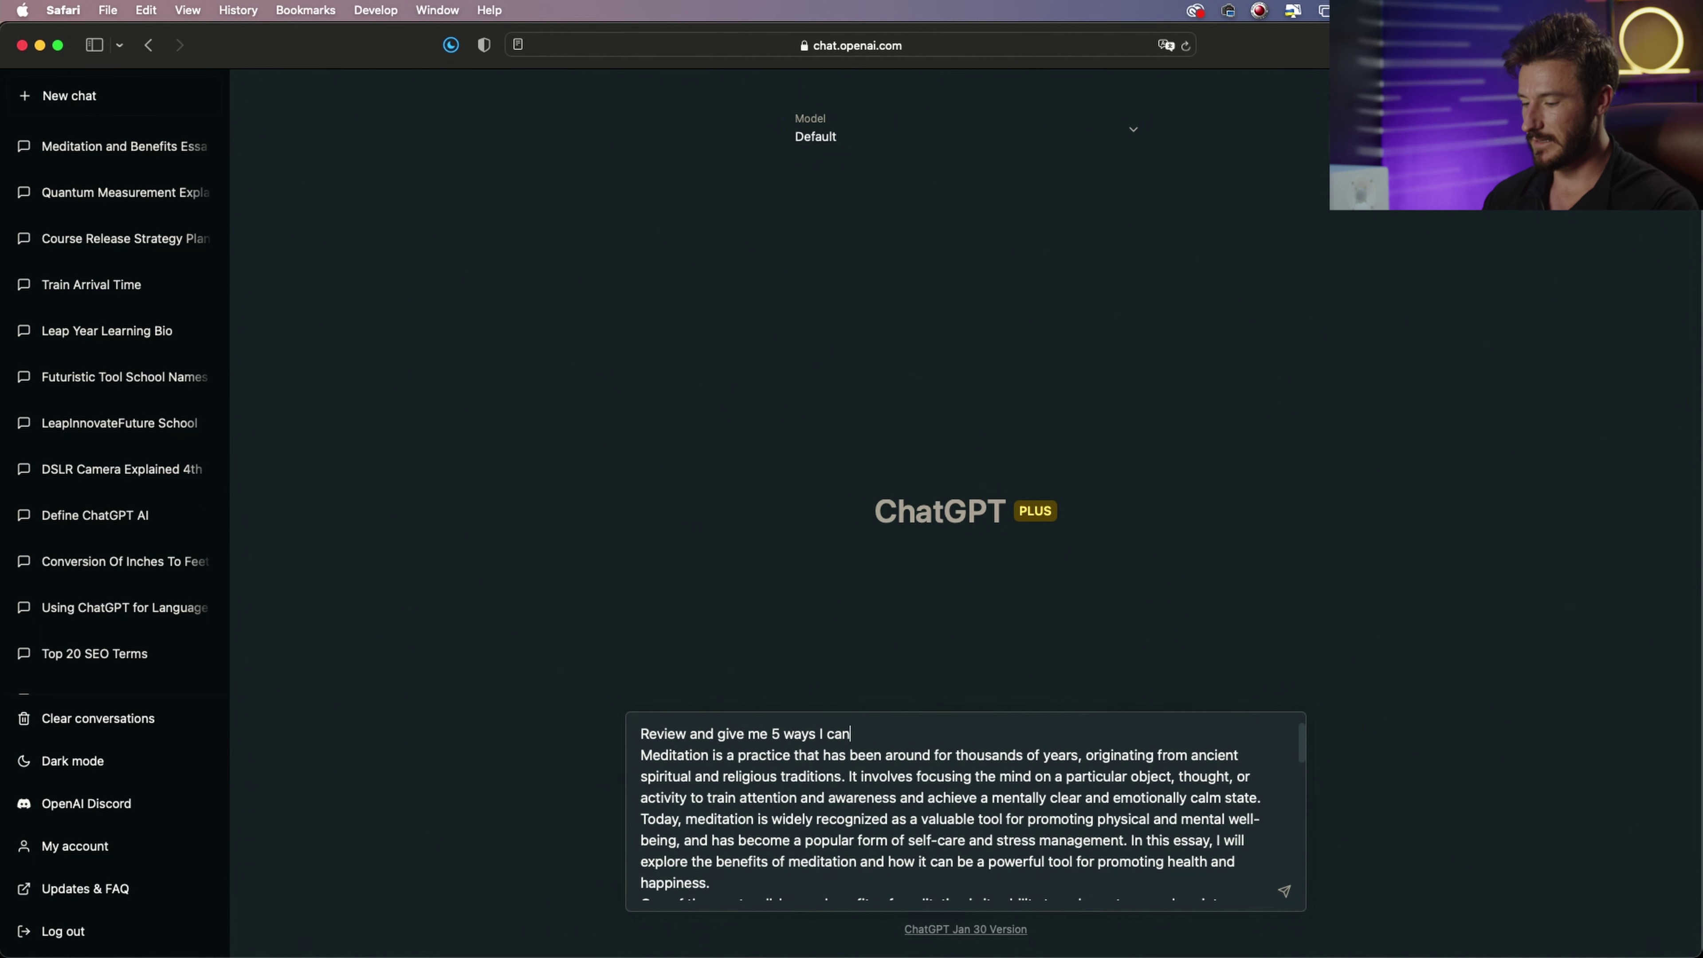
type("improv")
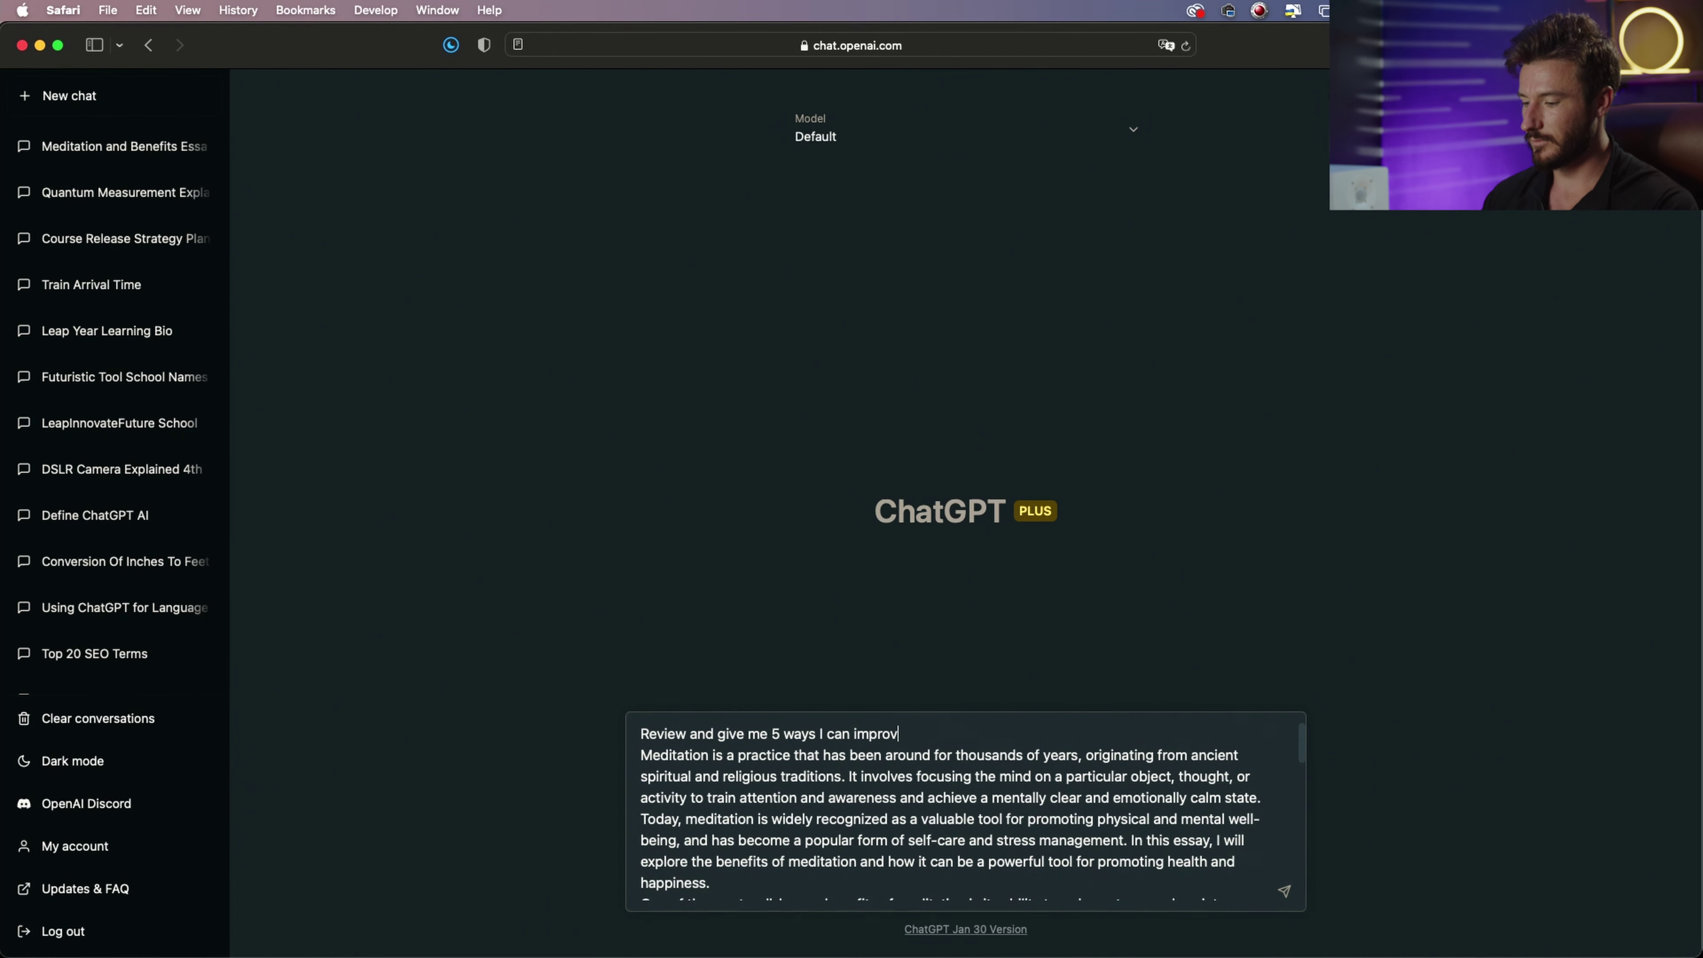
type("e the writ")
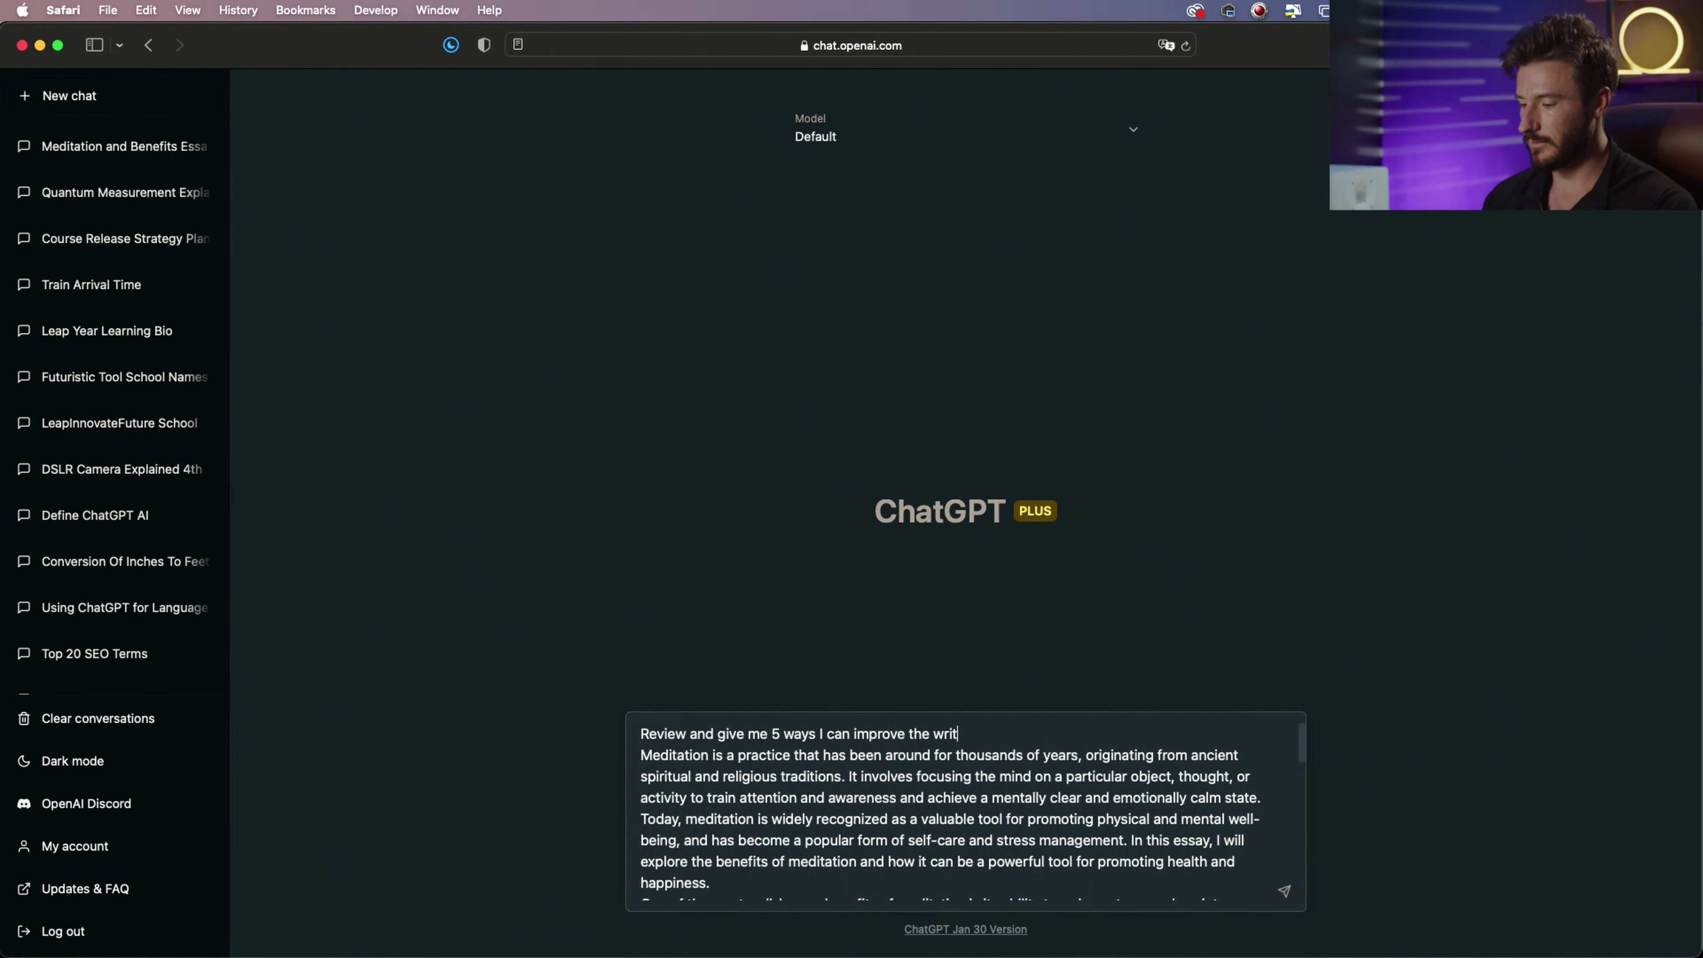
type("ing in this article:")
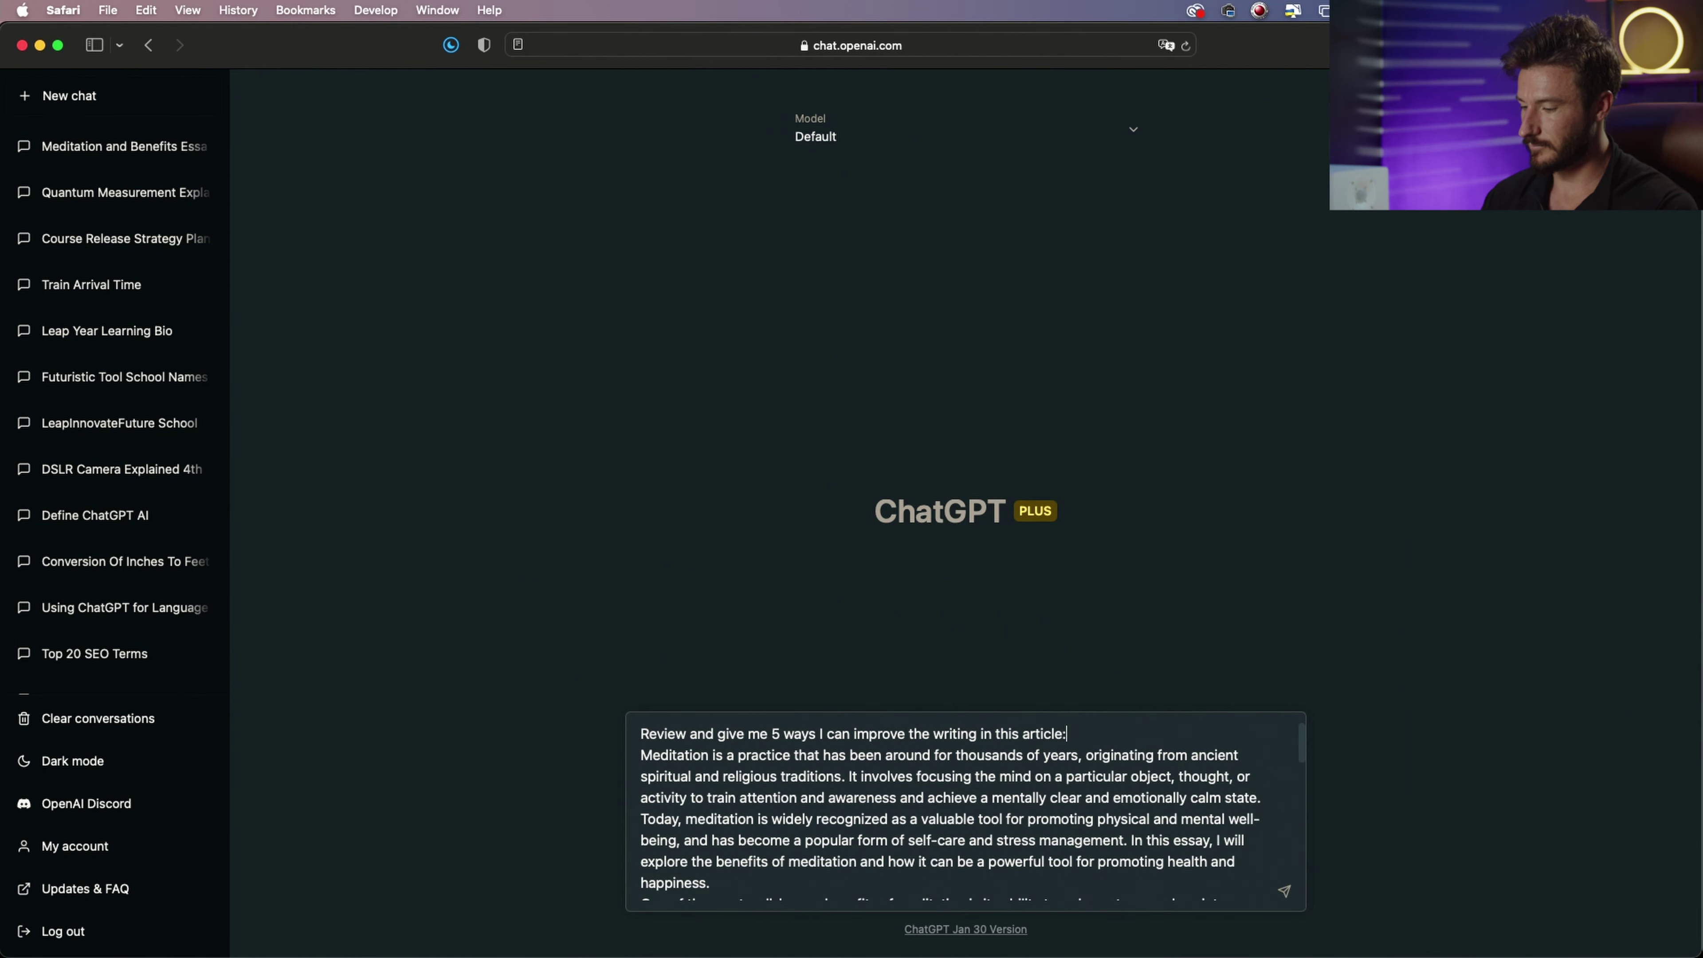
key("Return")
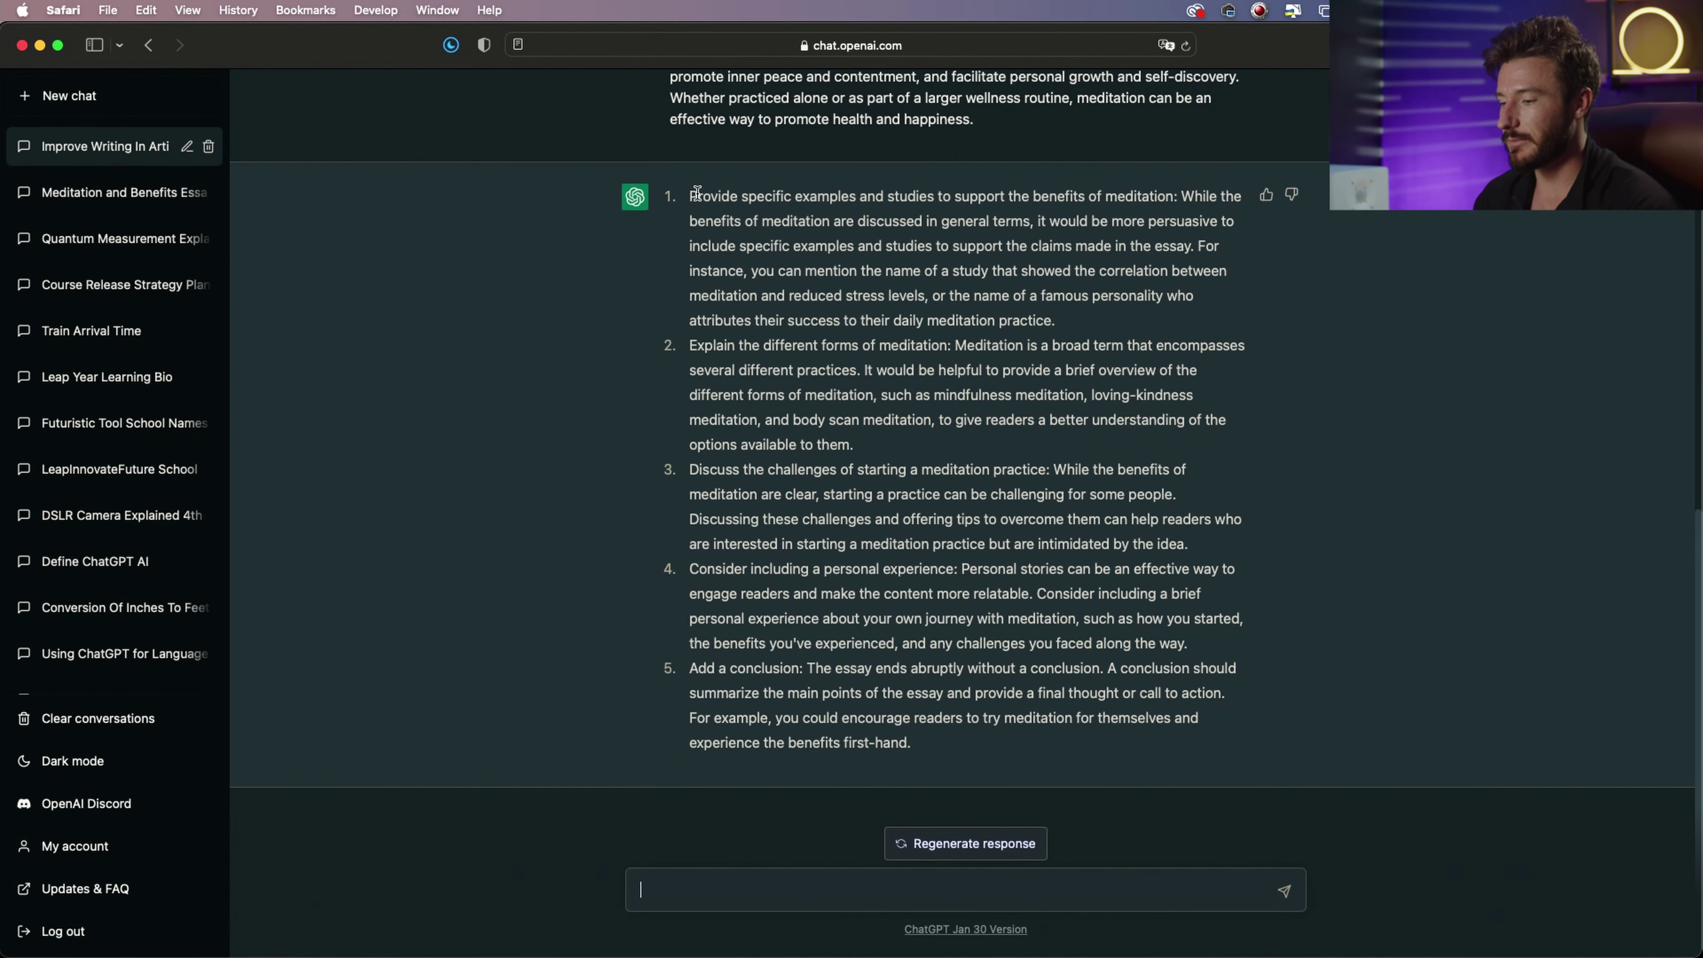
- Highlight the five suggestions: examples and studies, meditation forms, starting challenges, personal experience, conclusion
left_click_drag(724, 198, 1106, 198)
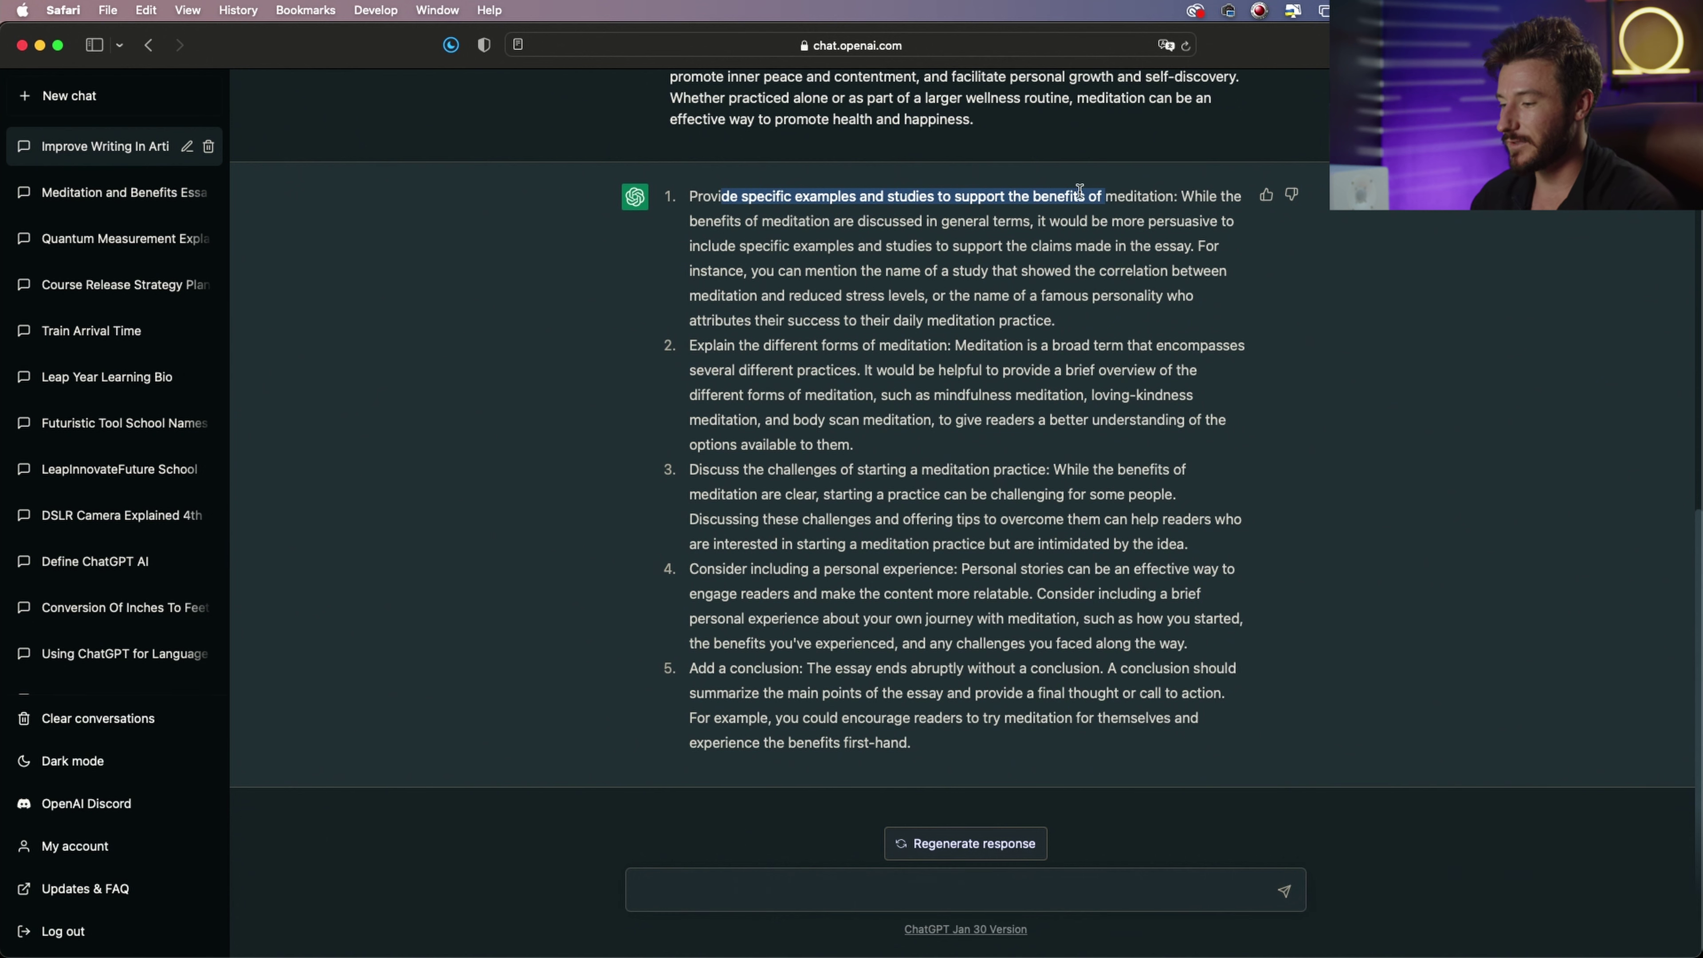
left_click_drag(716, 346, 924, 342)
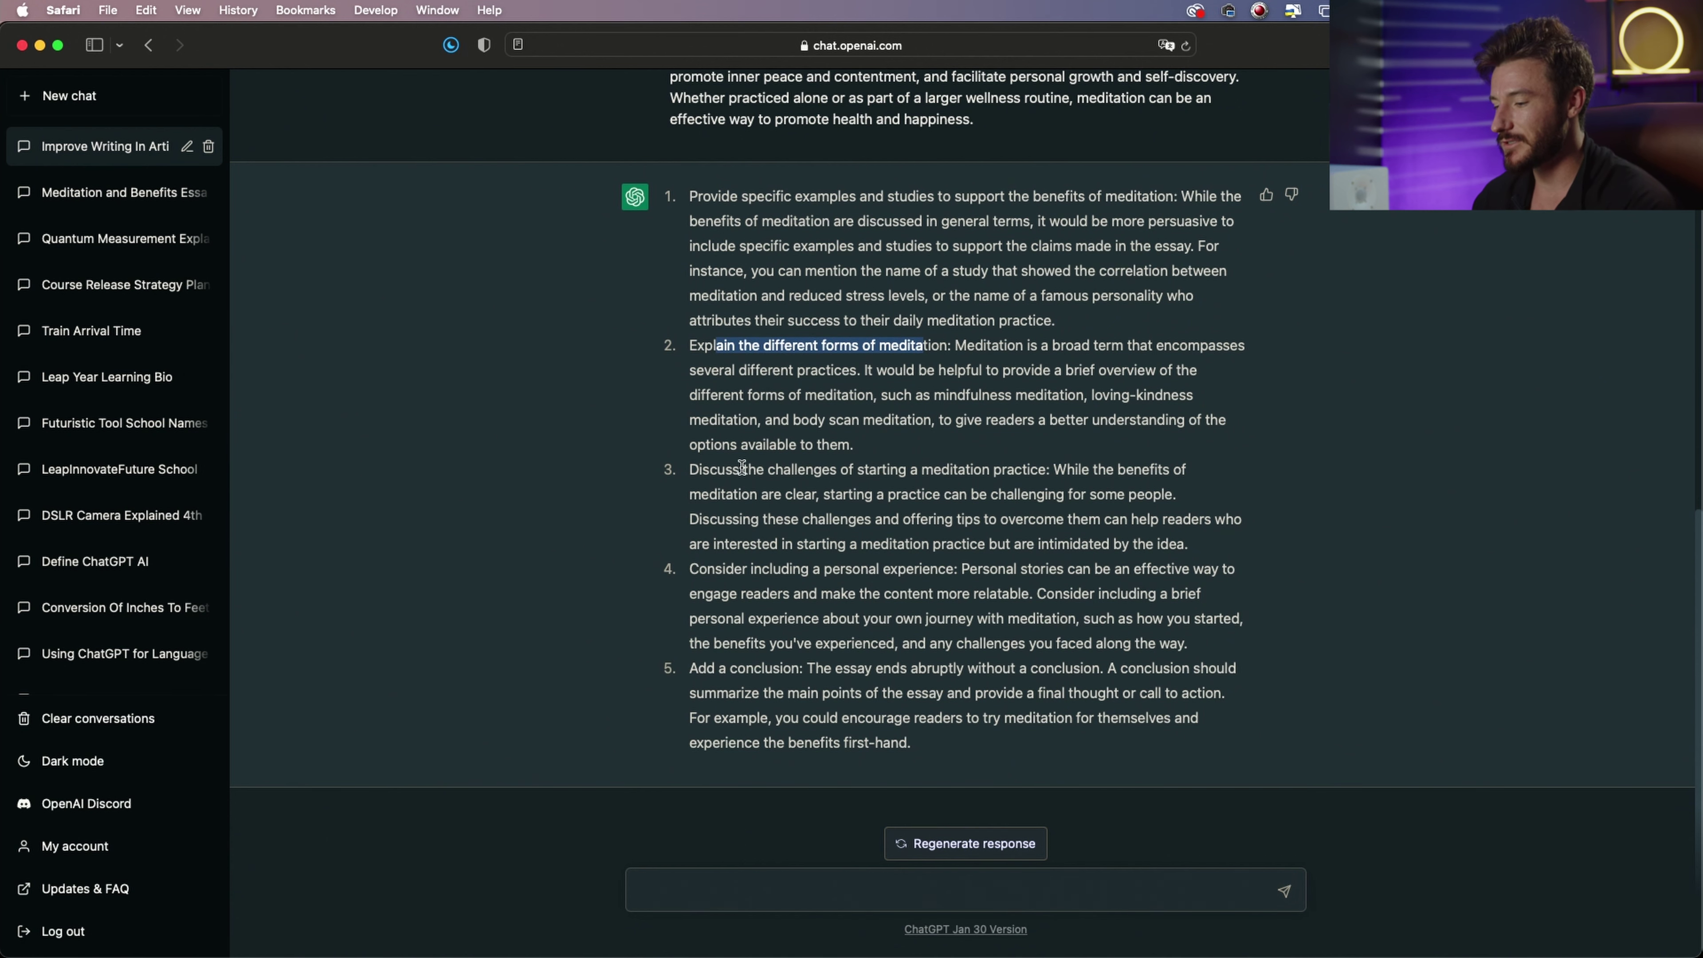
left_click_drag(741, 467, 1048, 469)
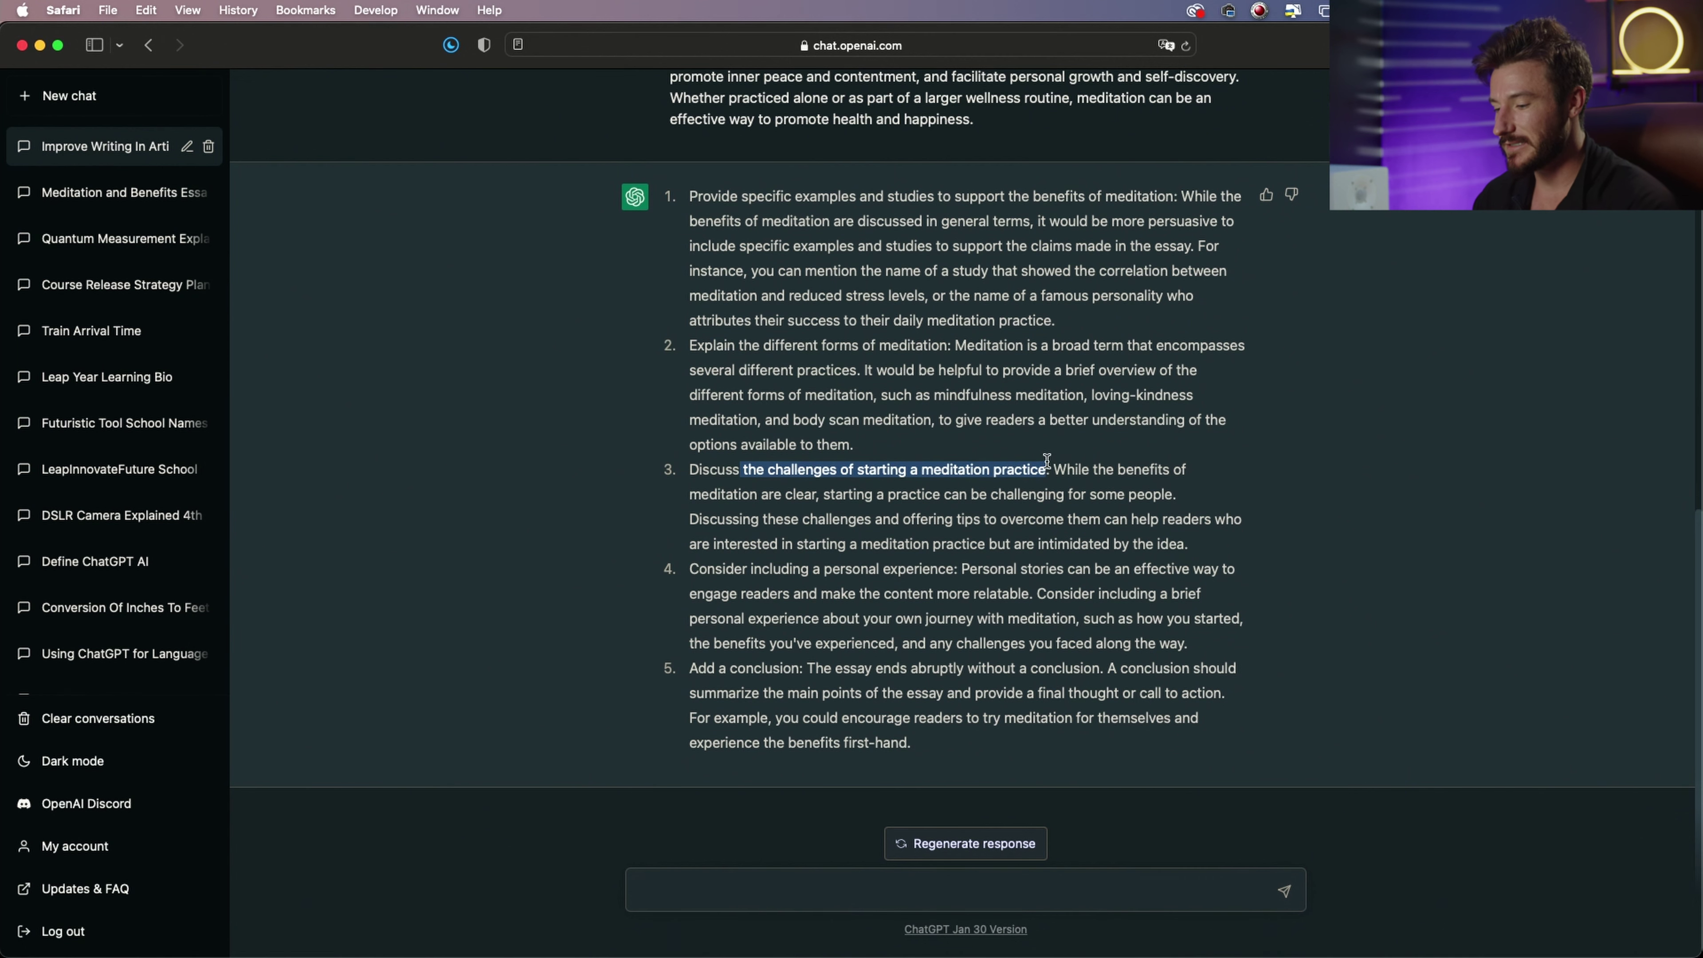
left_click_drag(752, 569, 991, 567)
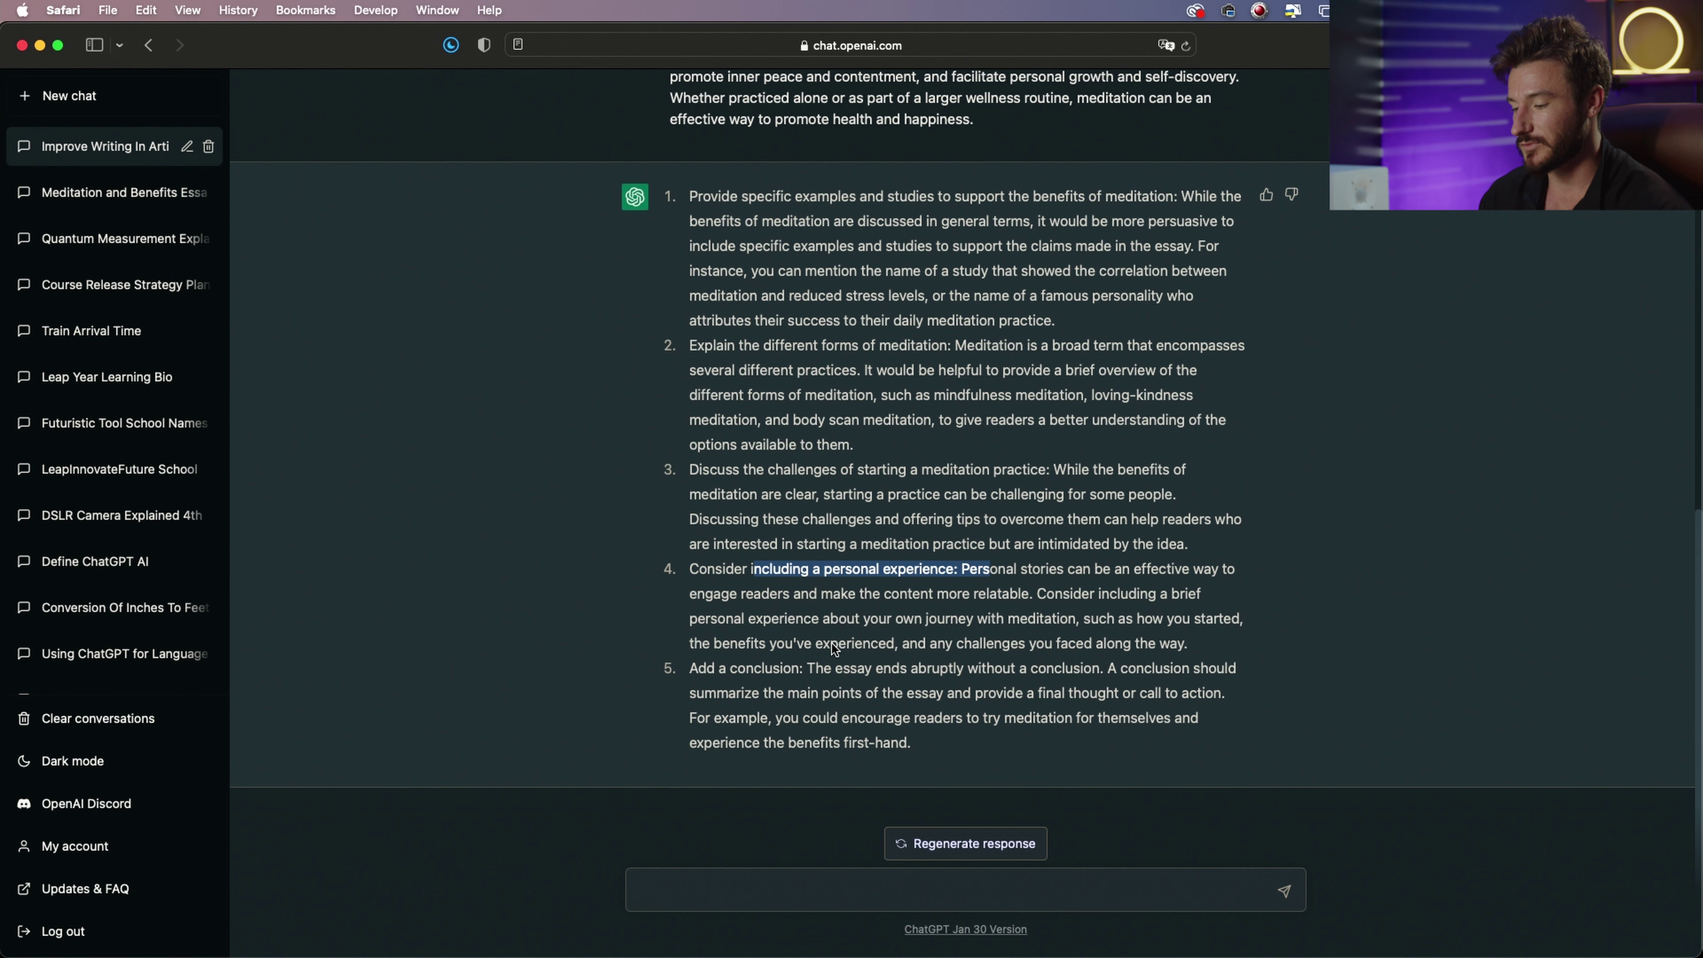
left_click_drag(732, 669, 879, 670)
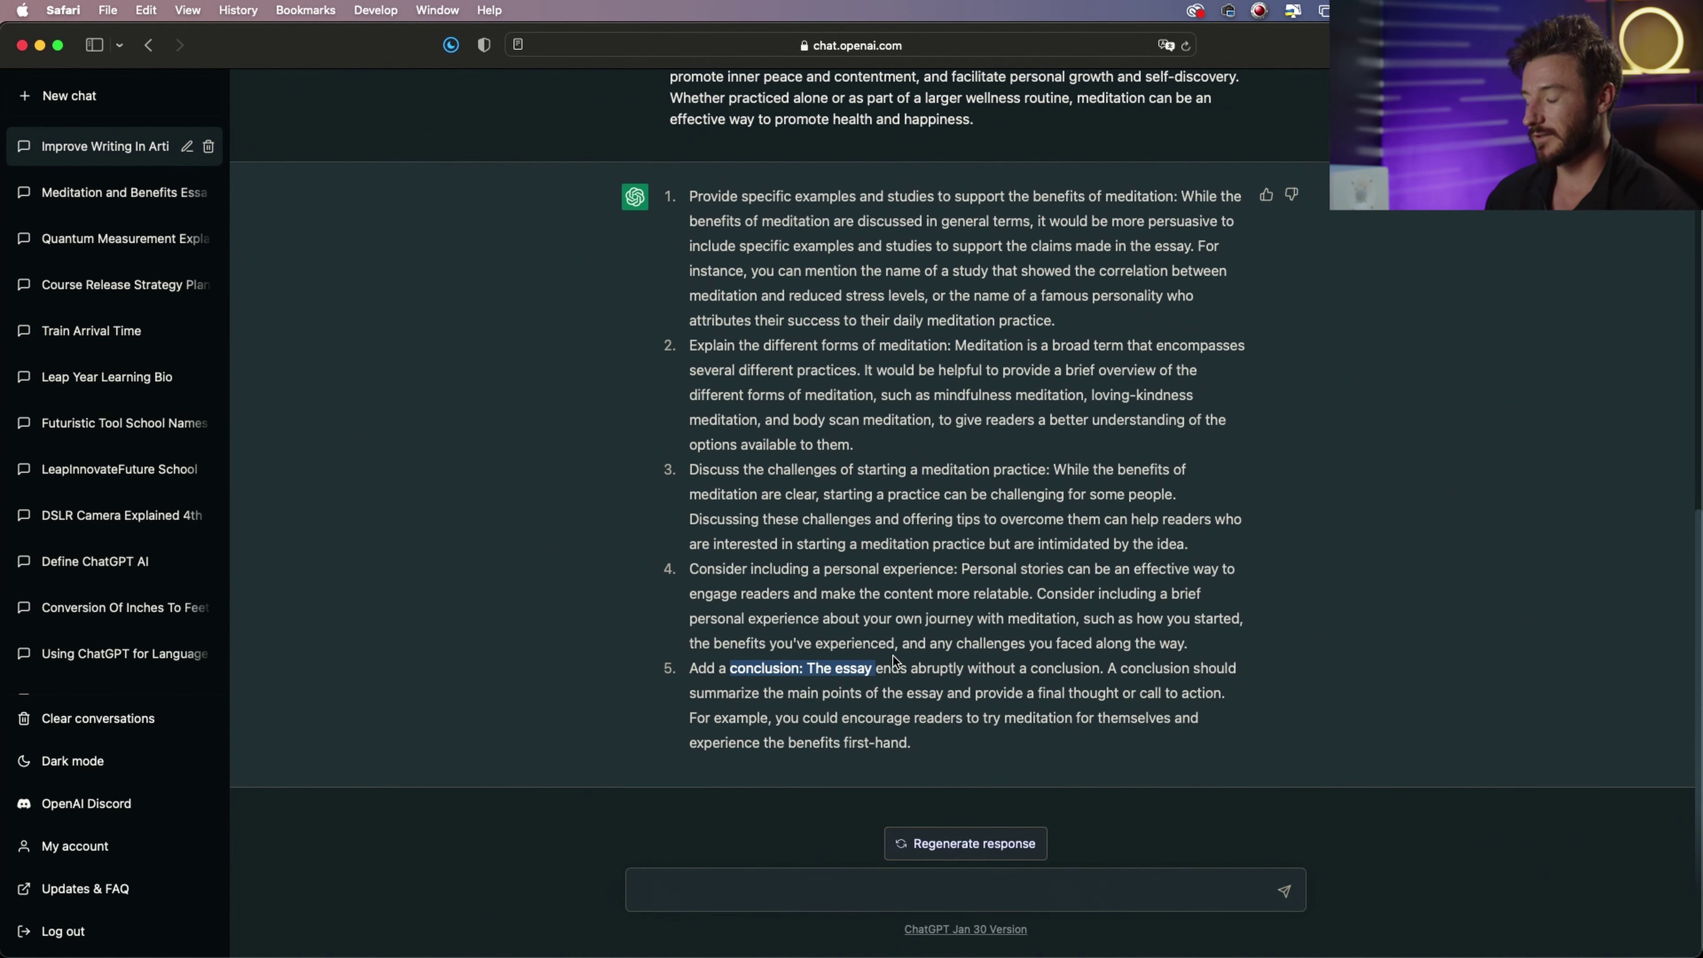
scroll(895, 661, "up", 5)
scroll(894, 661, "up", 5)
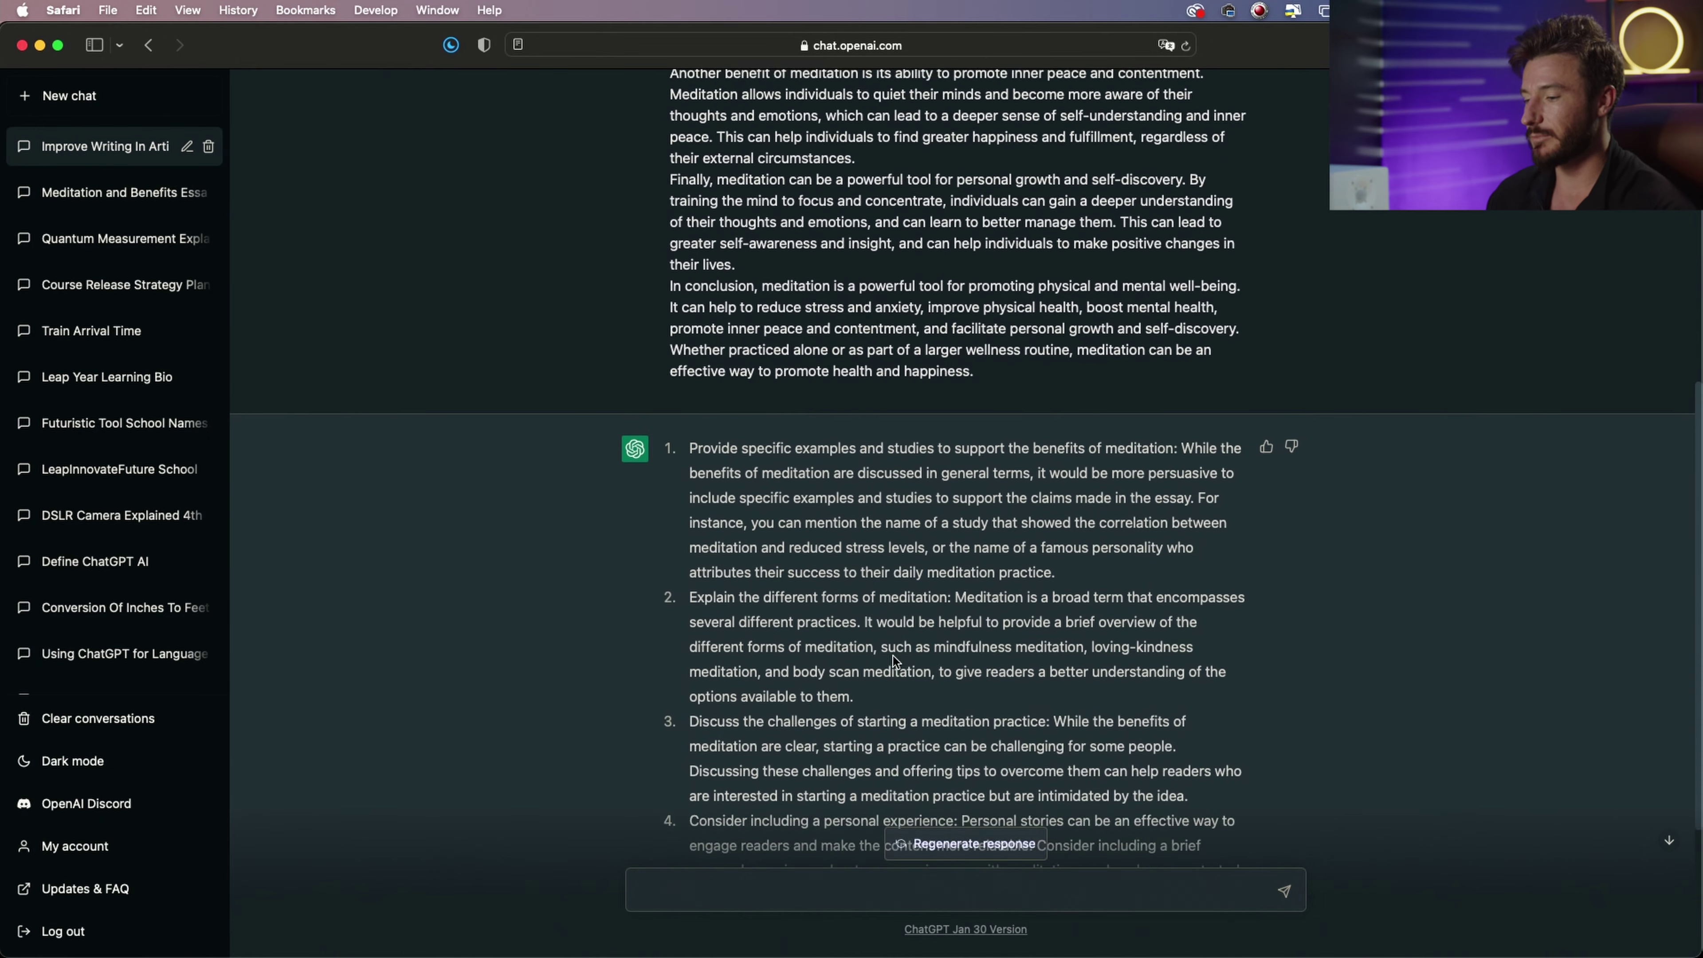
scroll(895, 661, "down", 10)
scroll(895, 660, "down", 4)
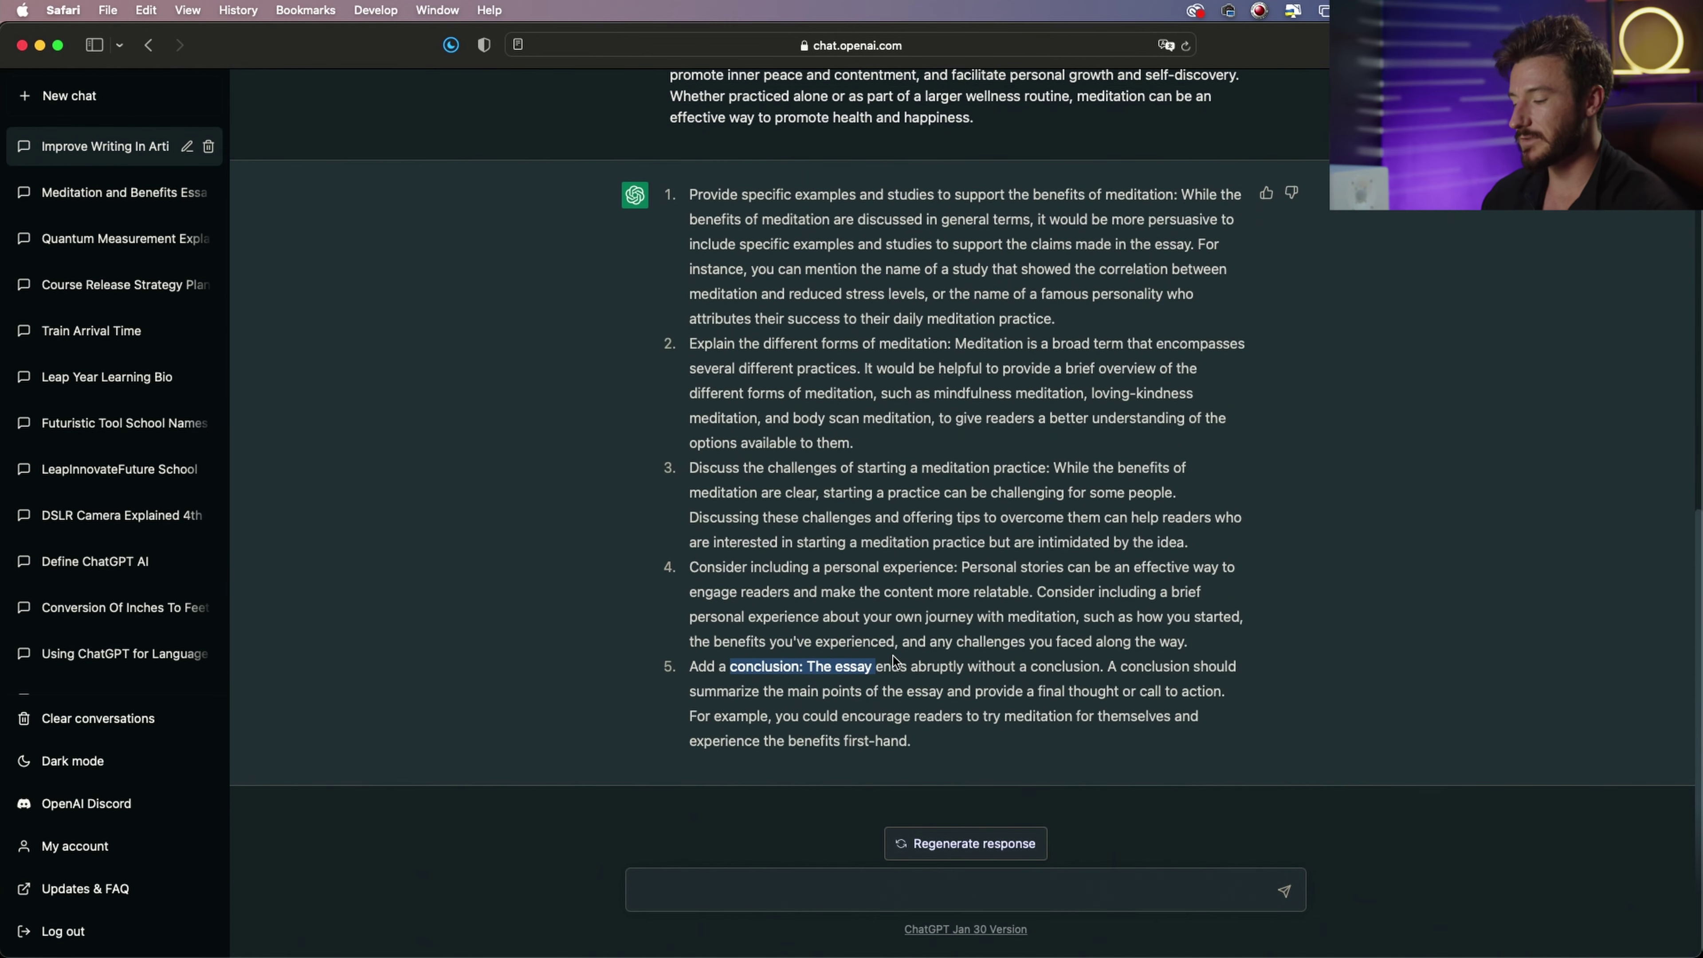
- Send 'please apply the additions to my original' and review the rewritten essay
type("please apply the additions ")
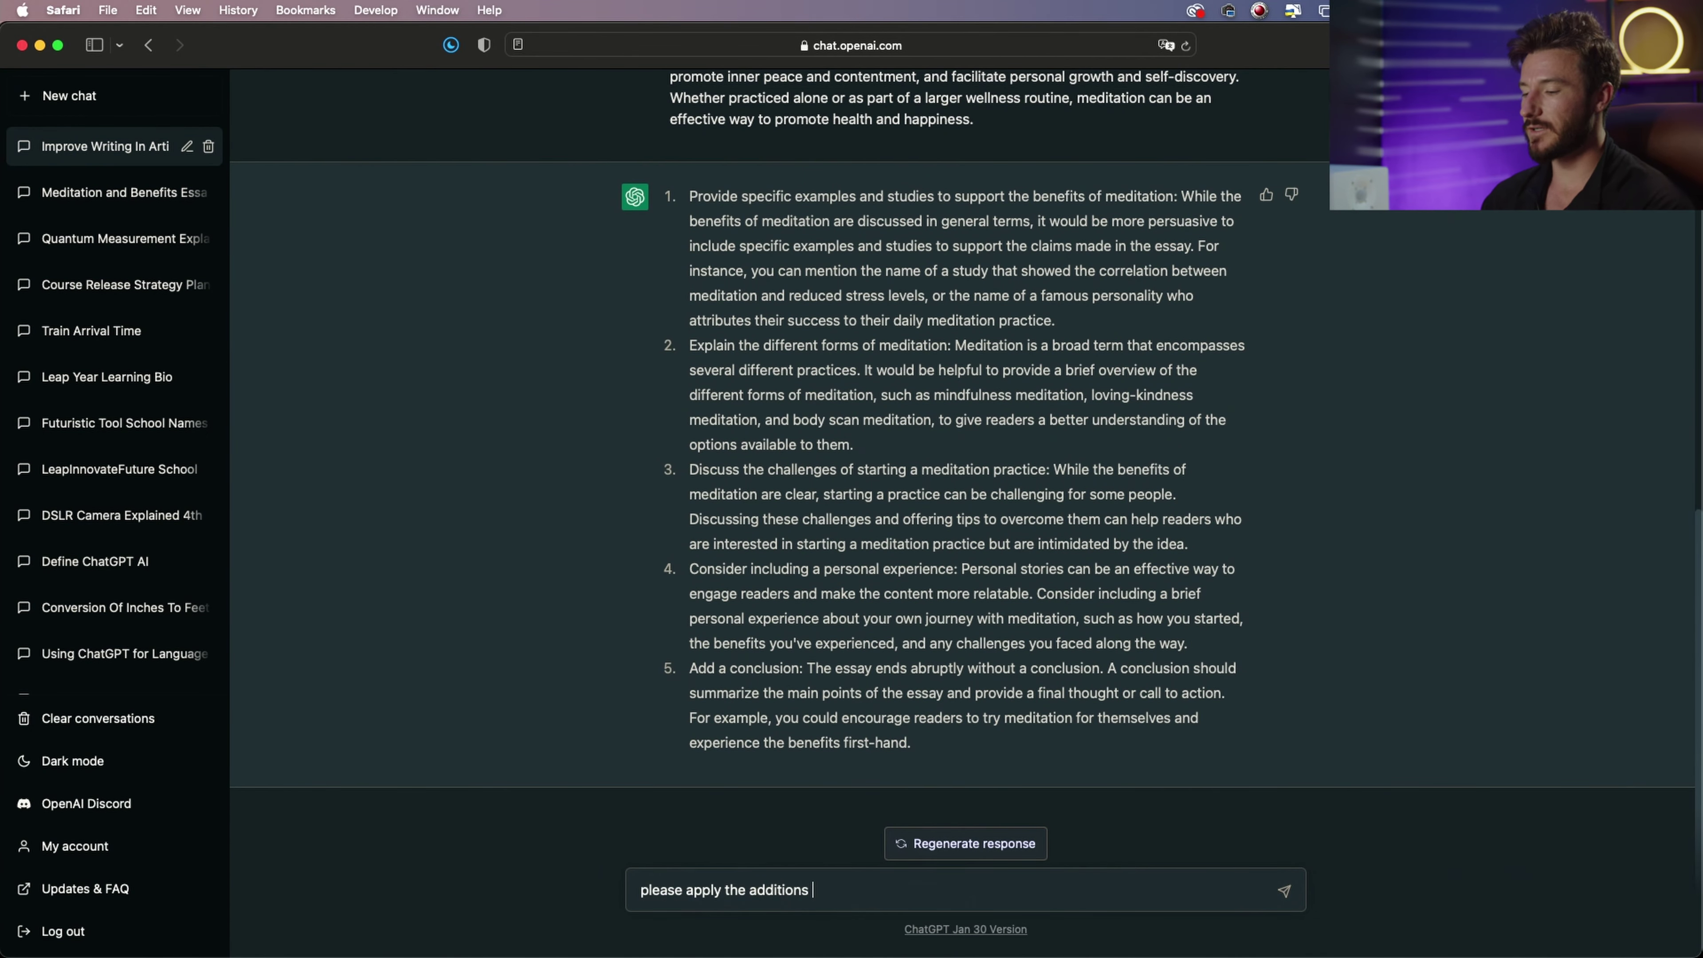
type("to my")
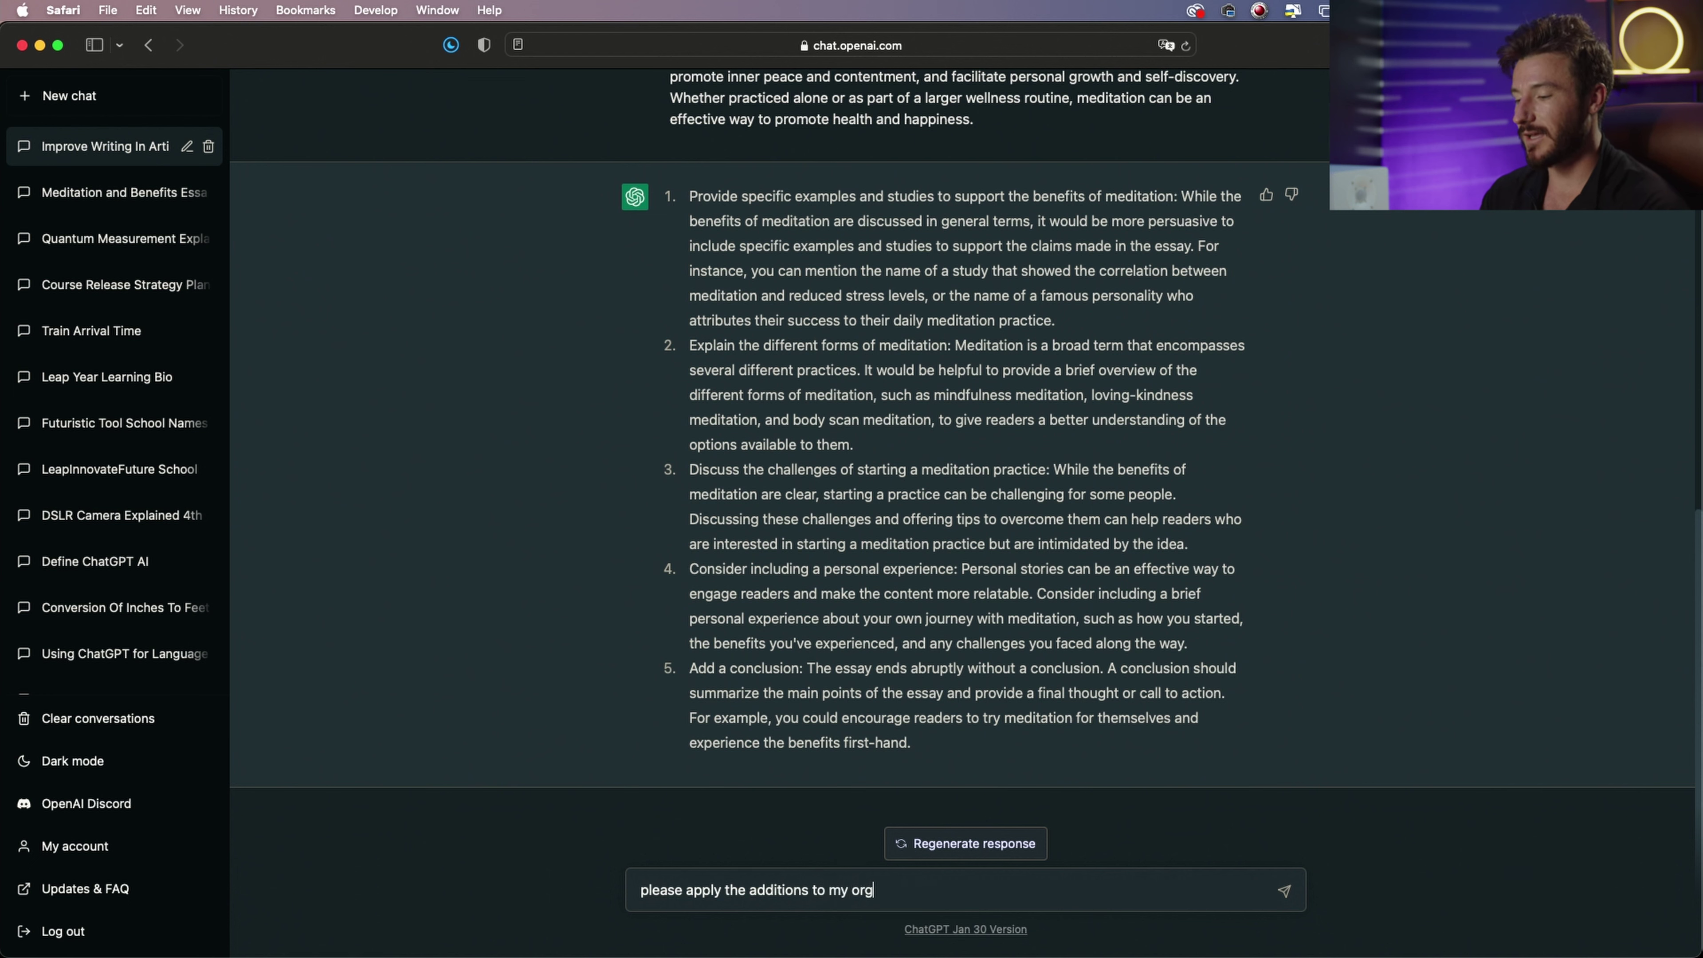
type(" original article")
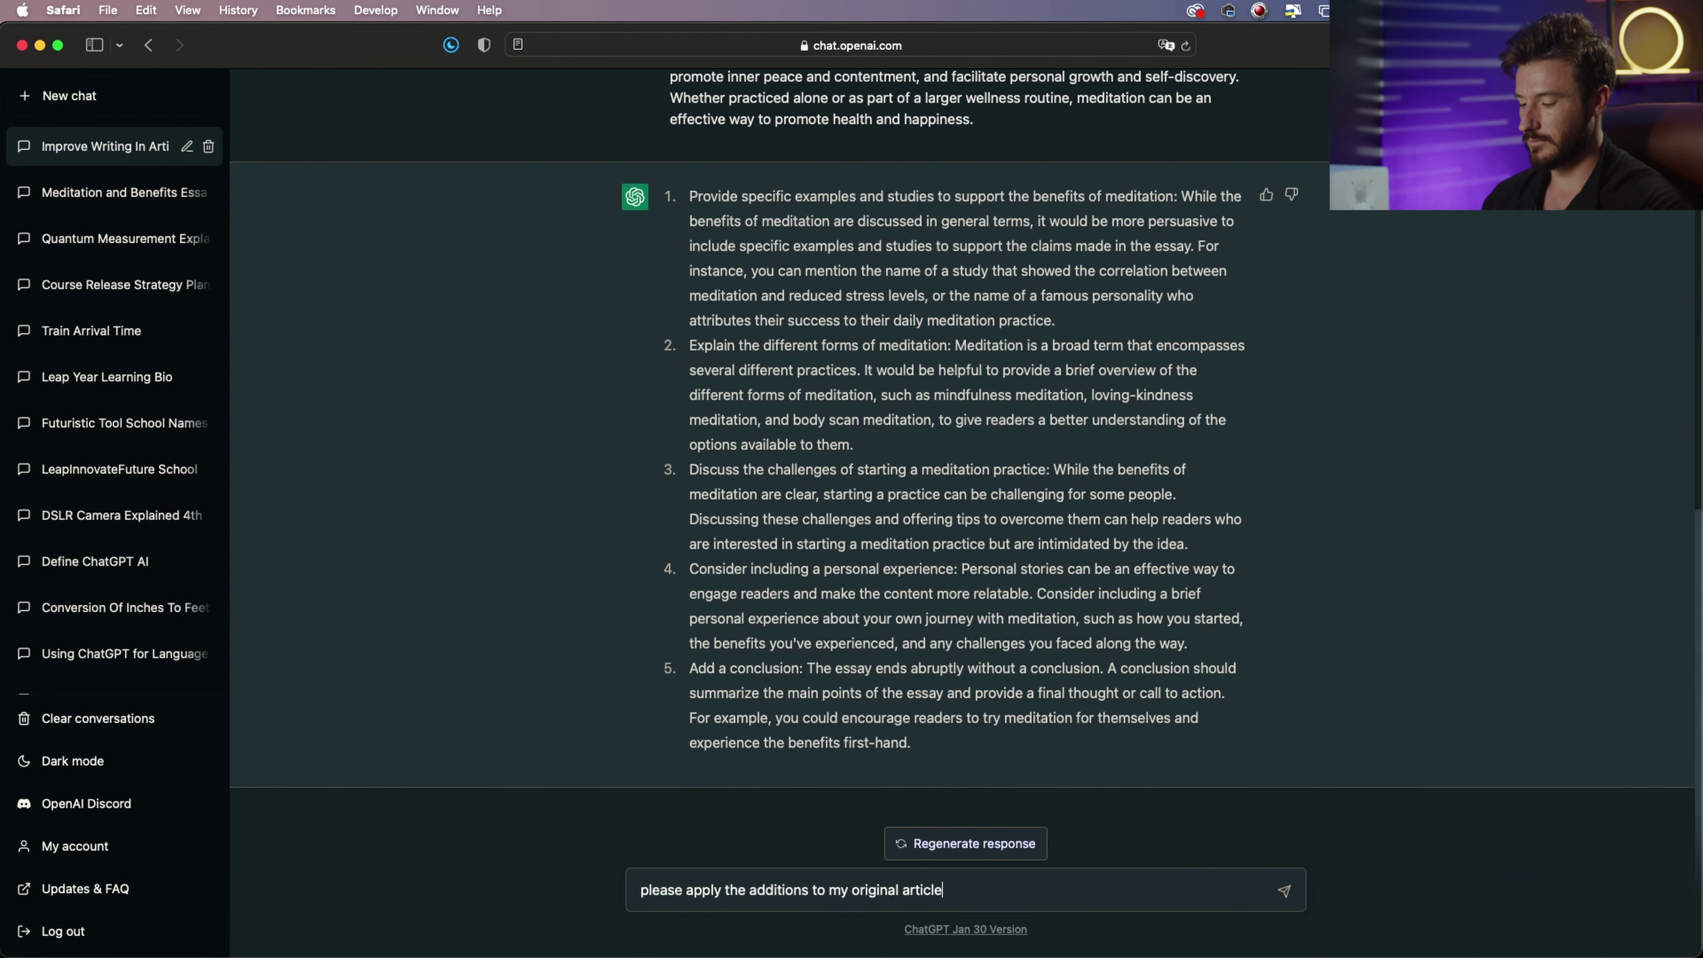
key("Return")
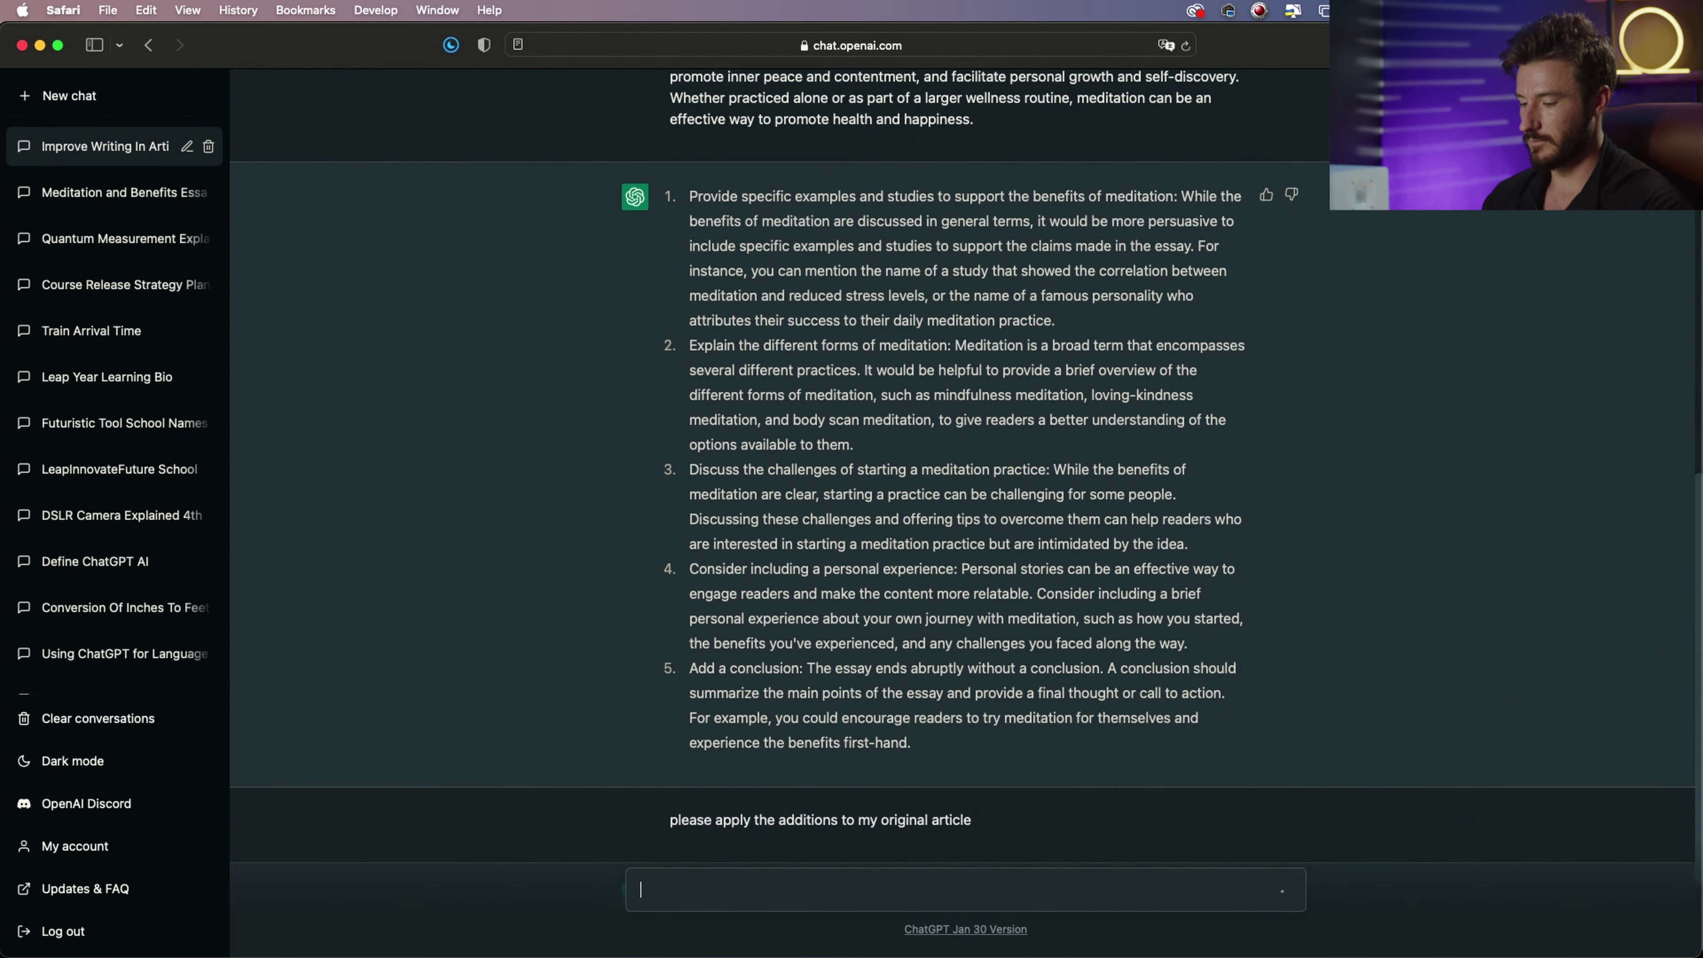
scroll(1178, 449, "up", 7)
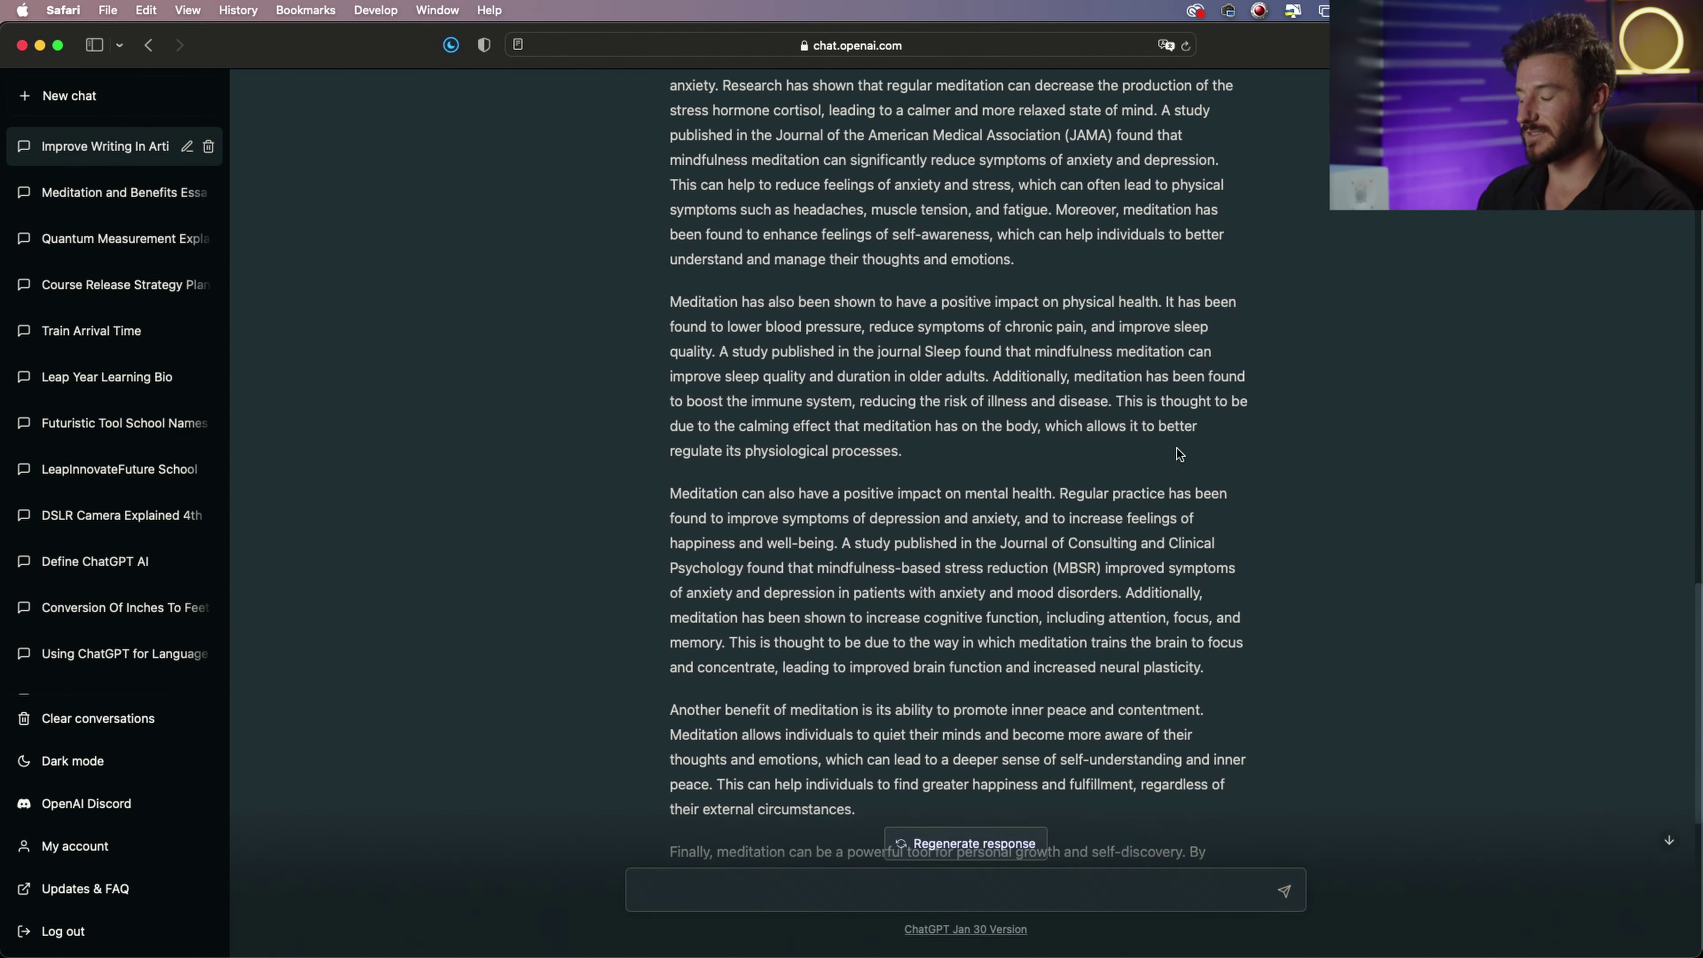
scroll(1179, 454, "down", 1)
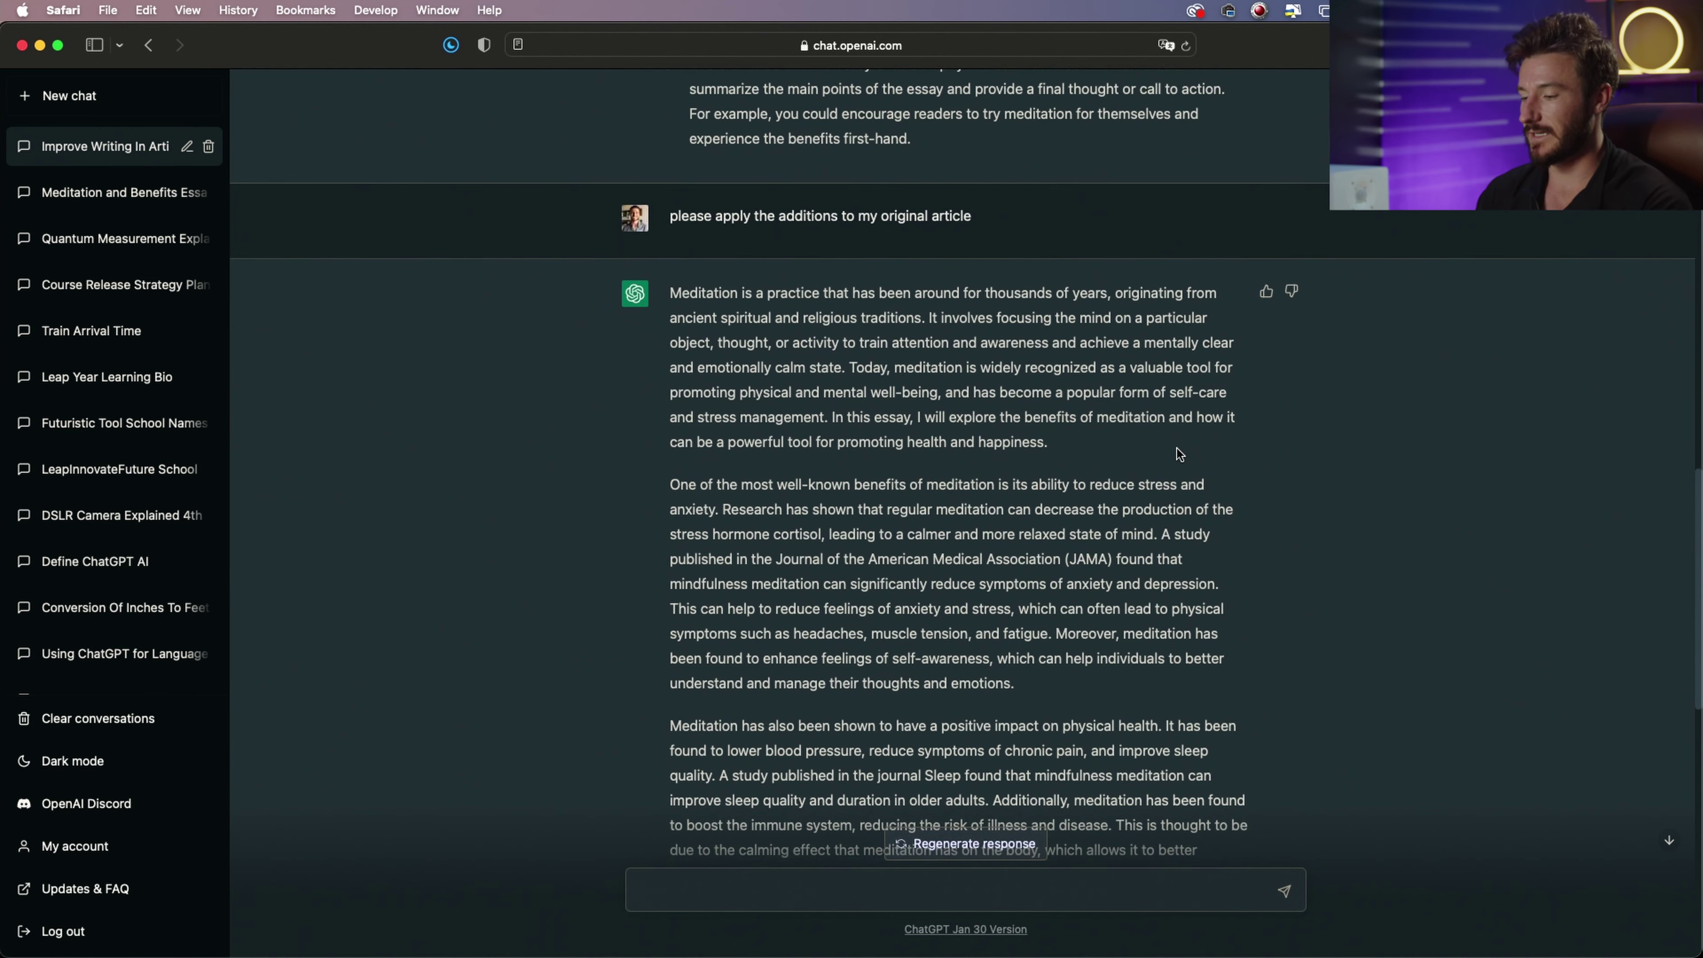
scroll(1179, 454, "down", 1)
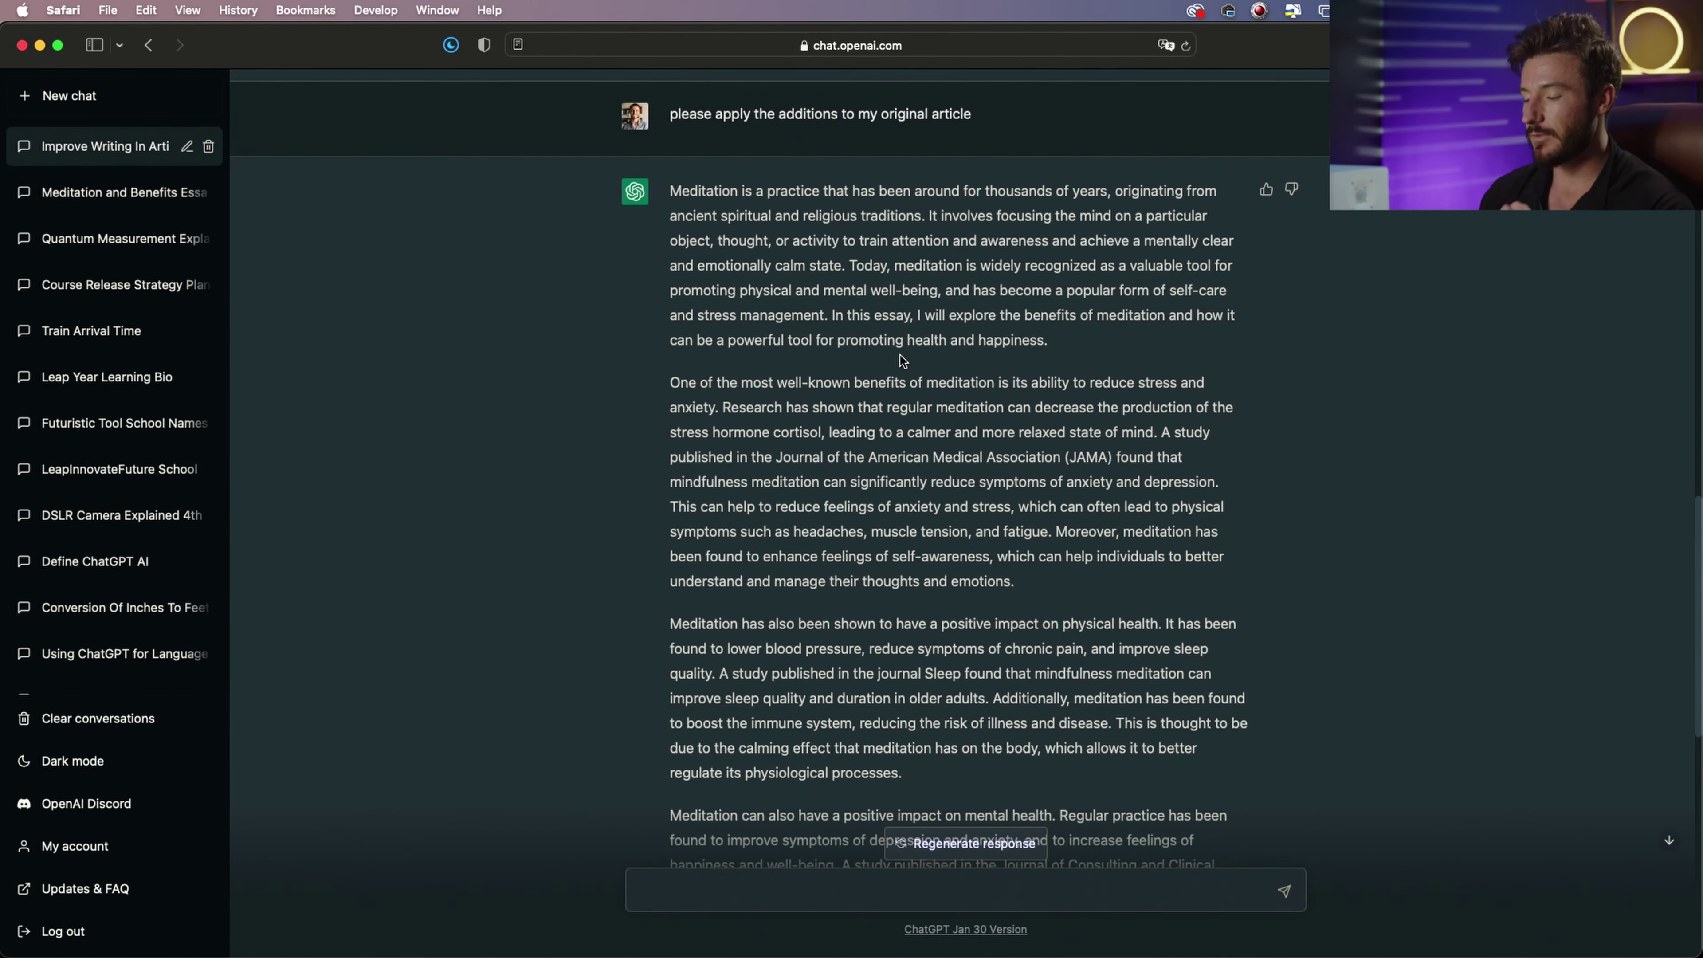
- Start a new chat and select the whole musician's bio paragraph in Pages
left_click(94, 99)
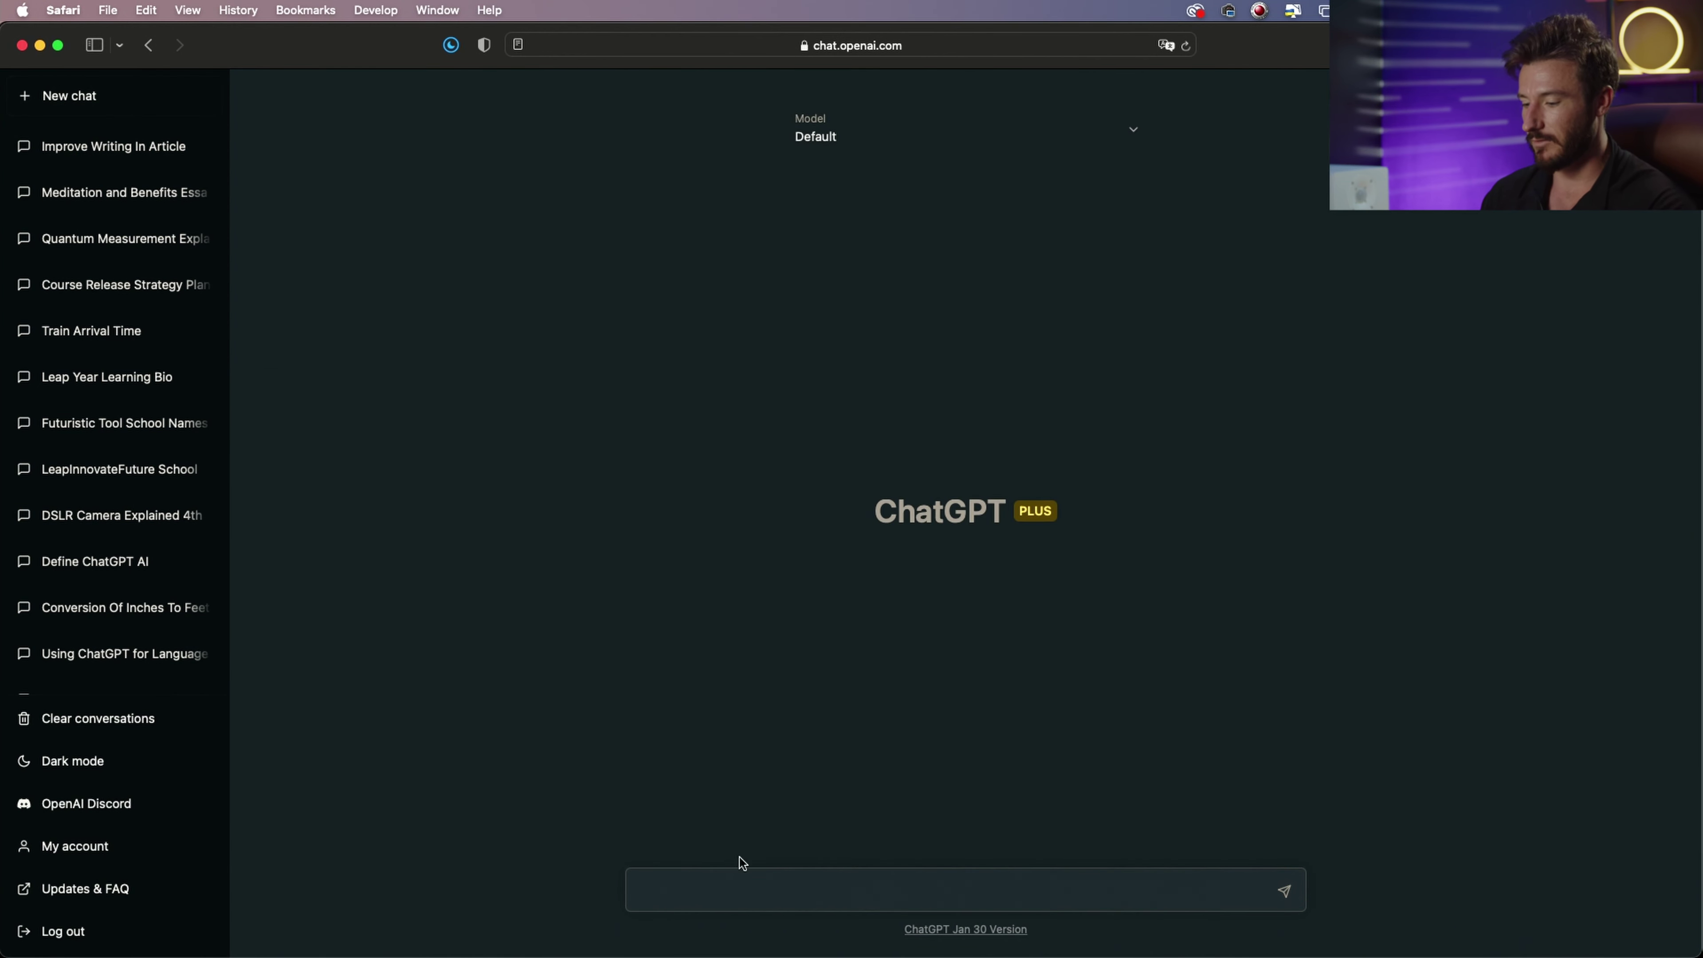
key("super+Tab")
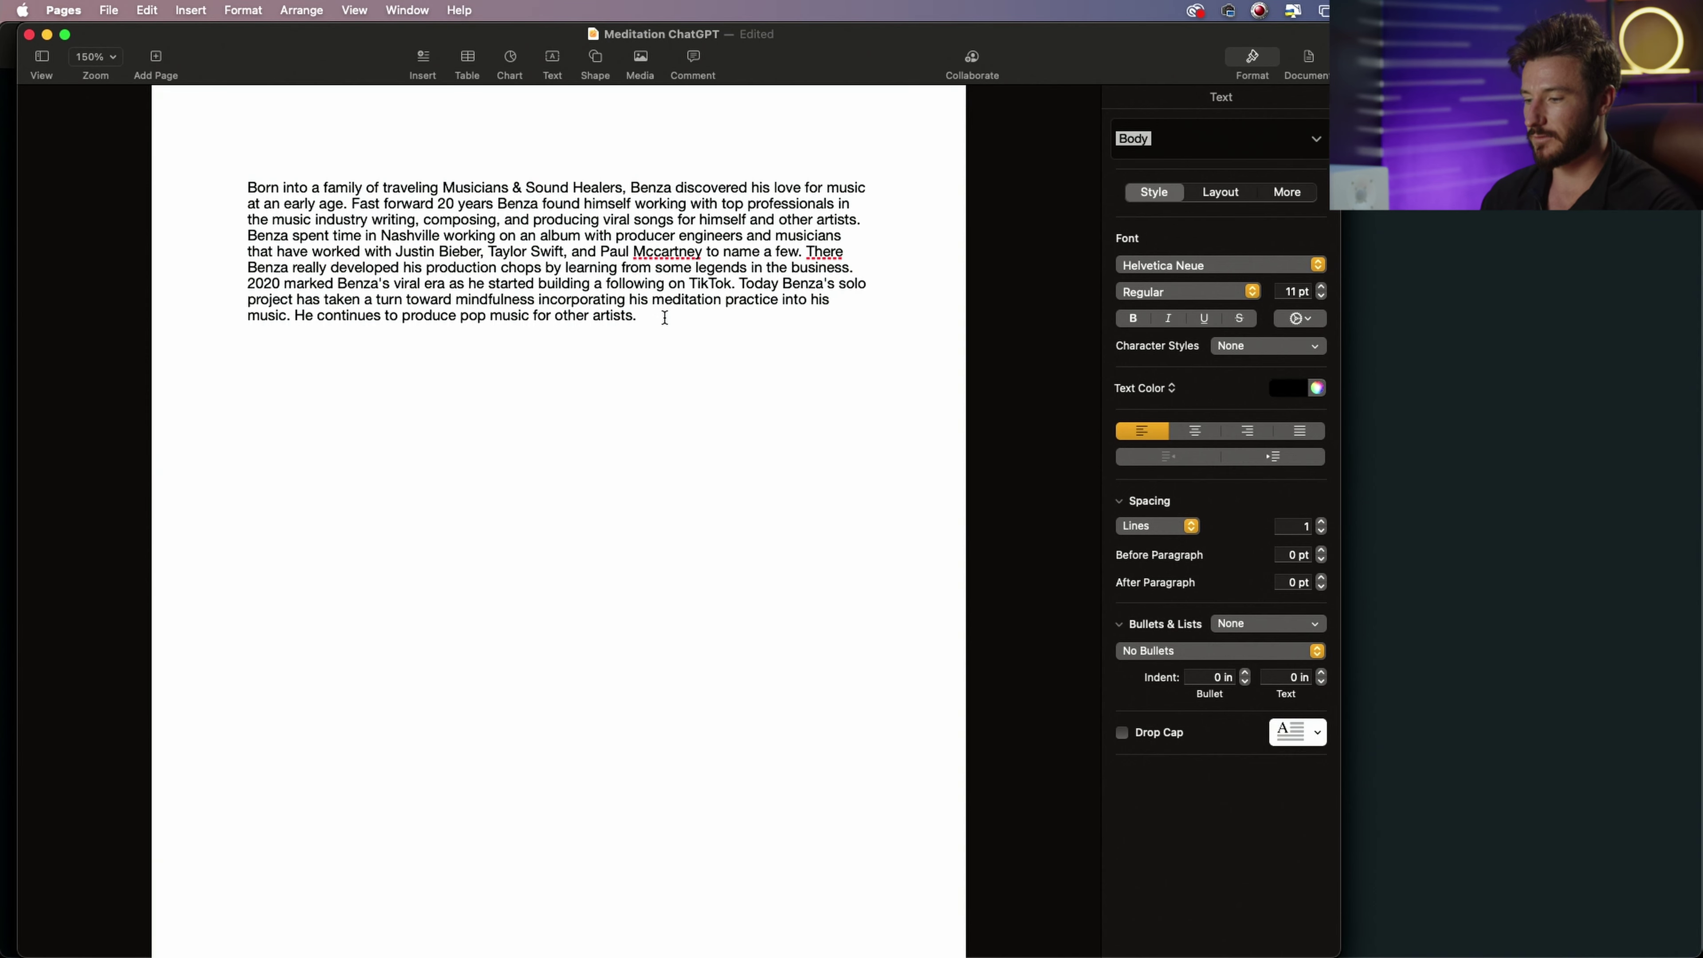
left_click_drag(664, 317, 273, 170)
key("super+c")
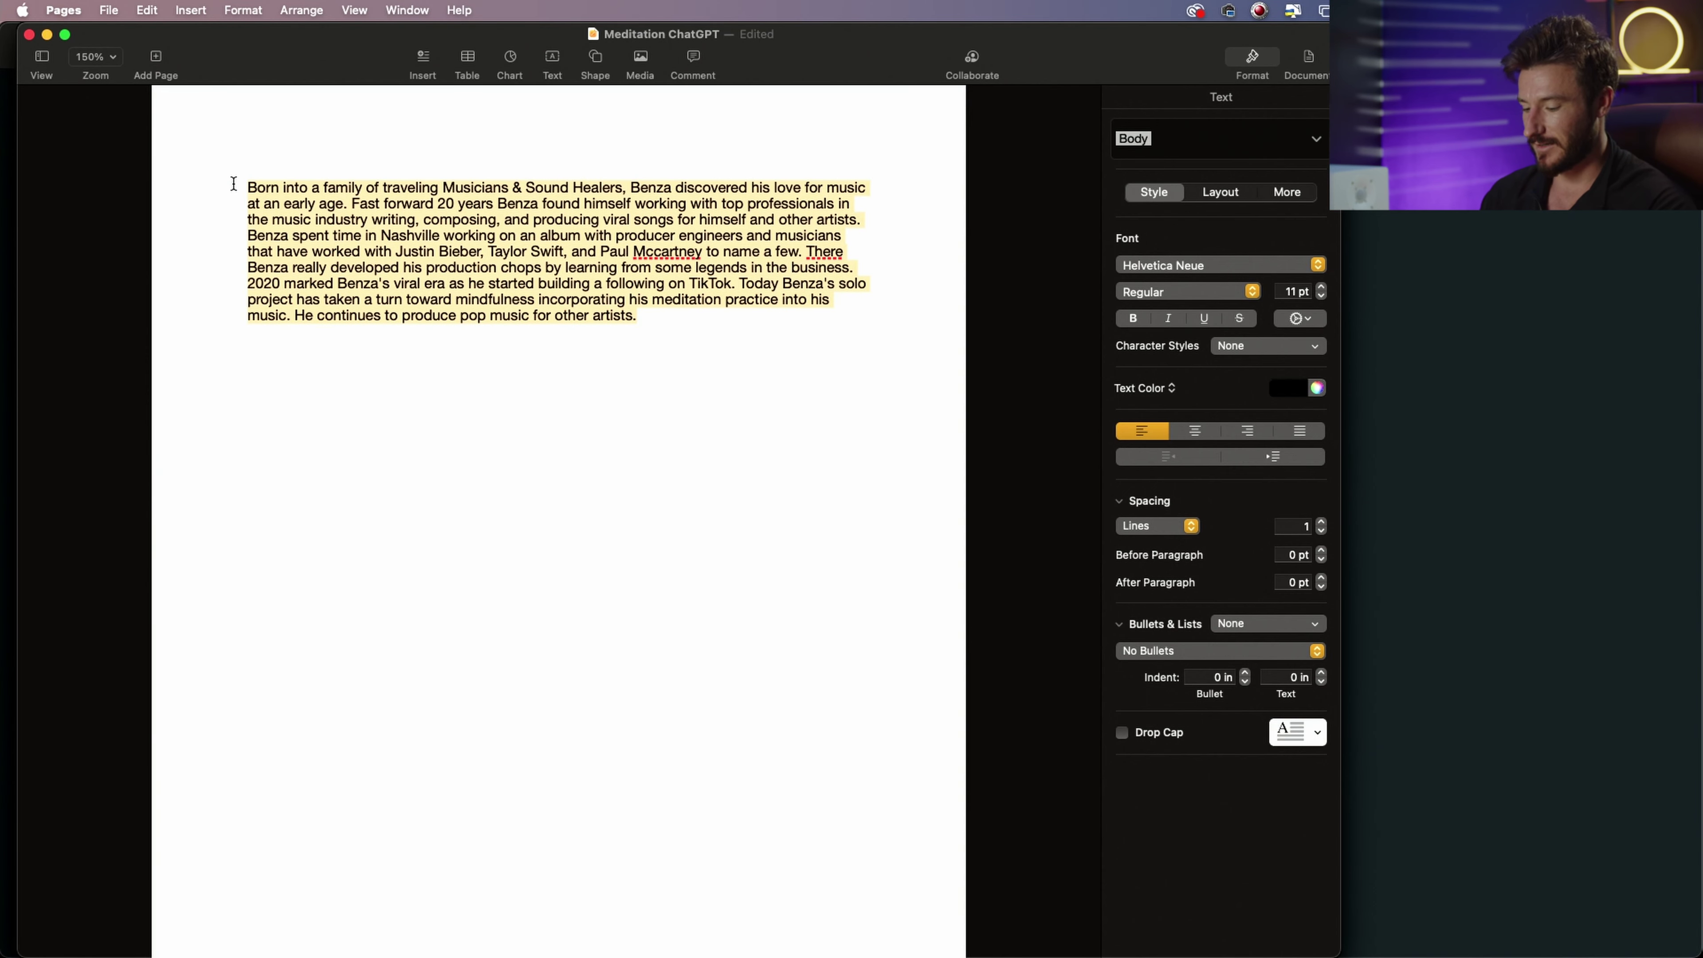
- Send 'improve this to make it sound better:' followed by the pasted bio, then read the reply
key("super+Tab")
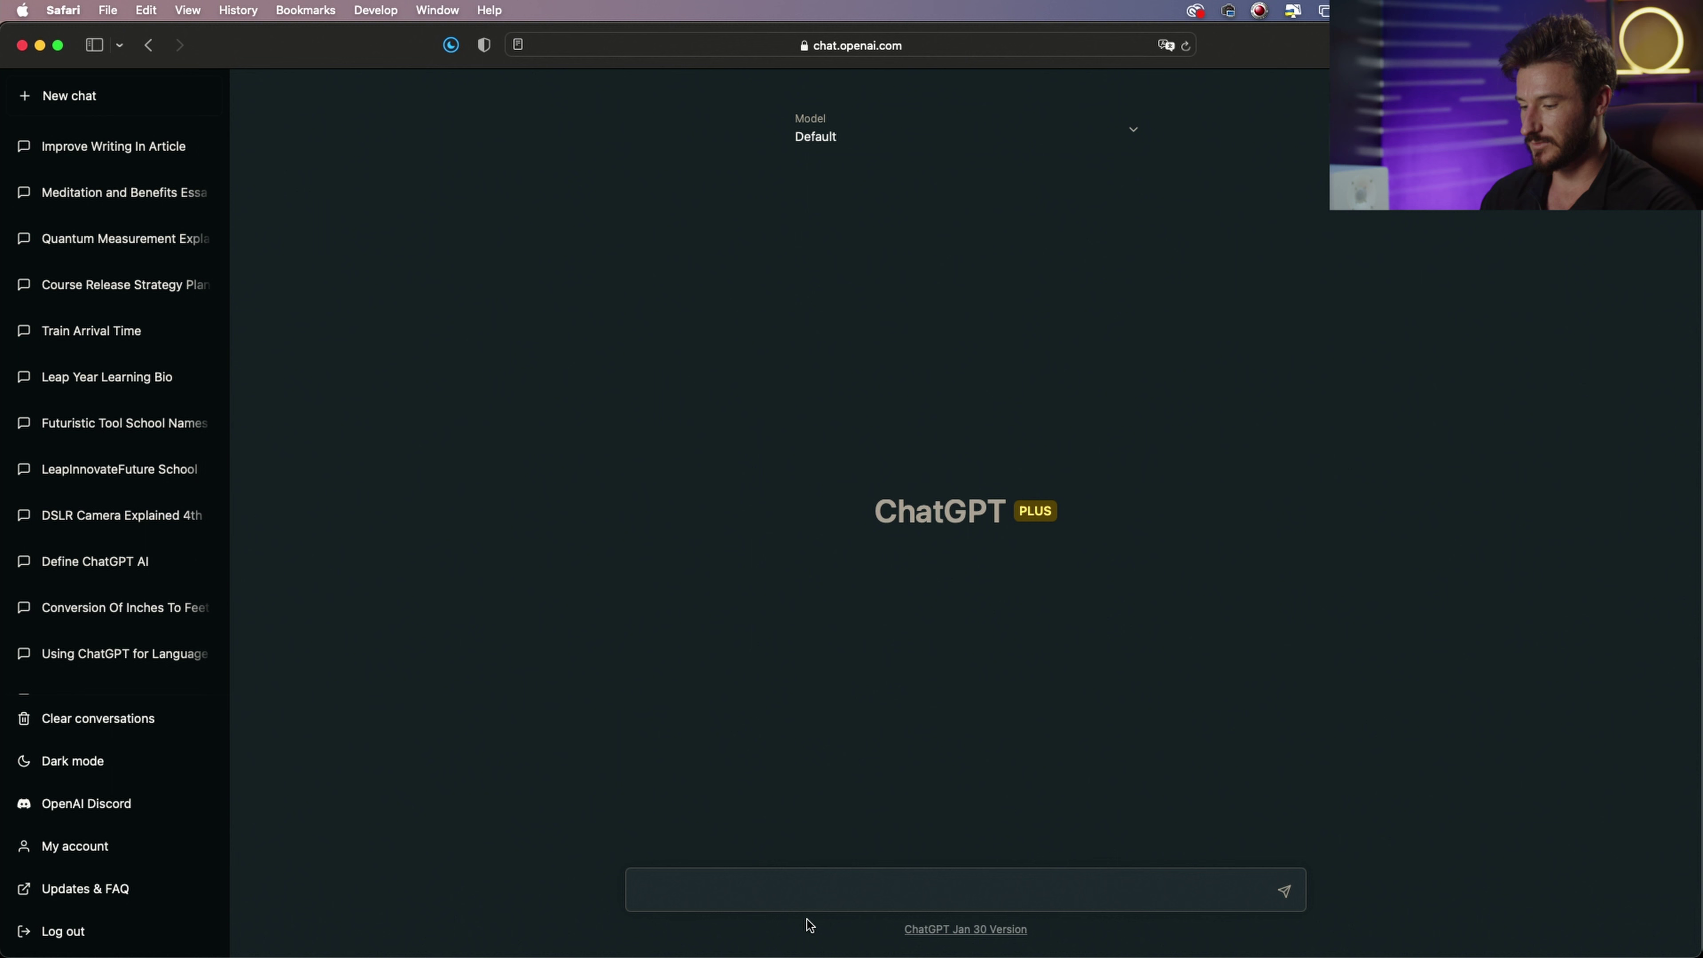
type("impr")
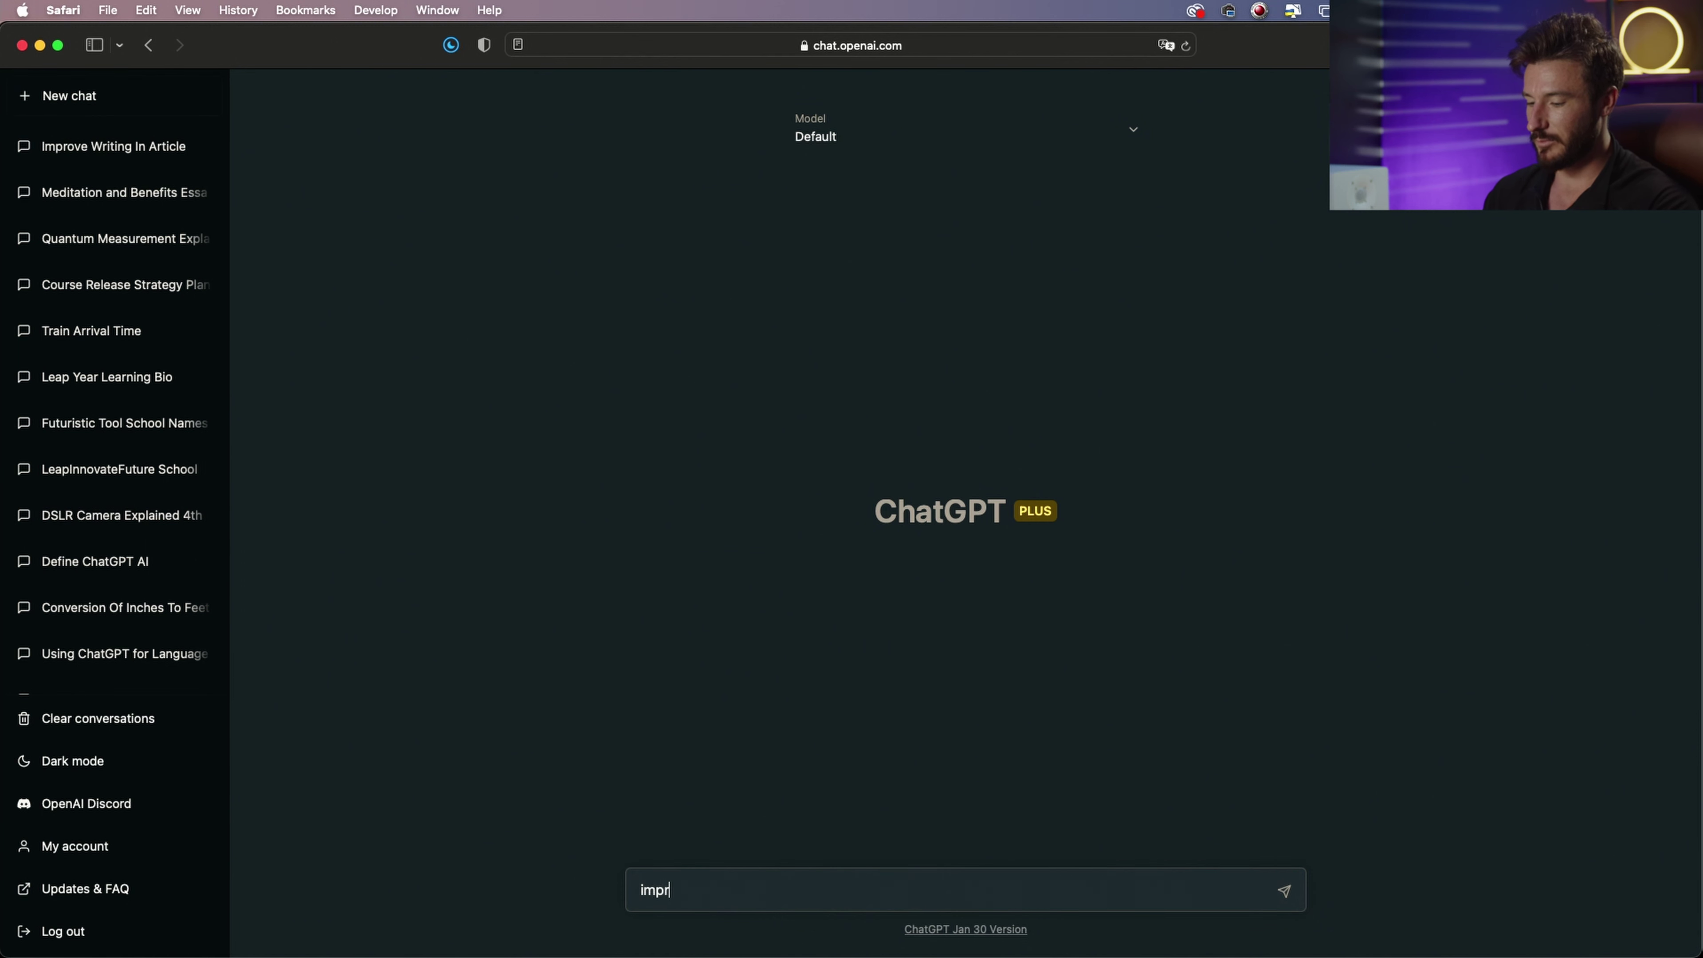
type("ove")
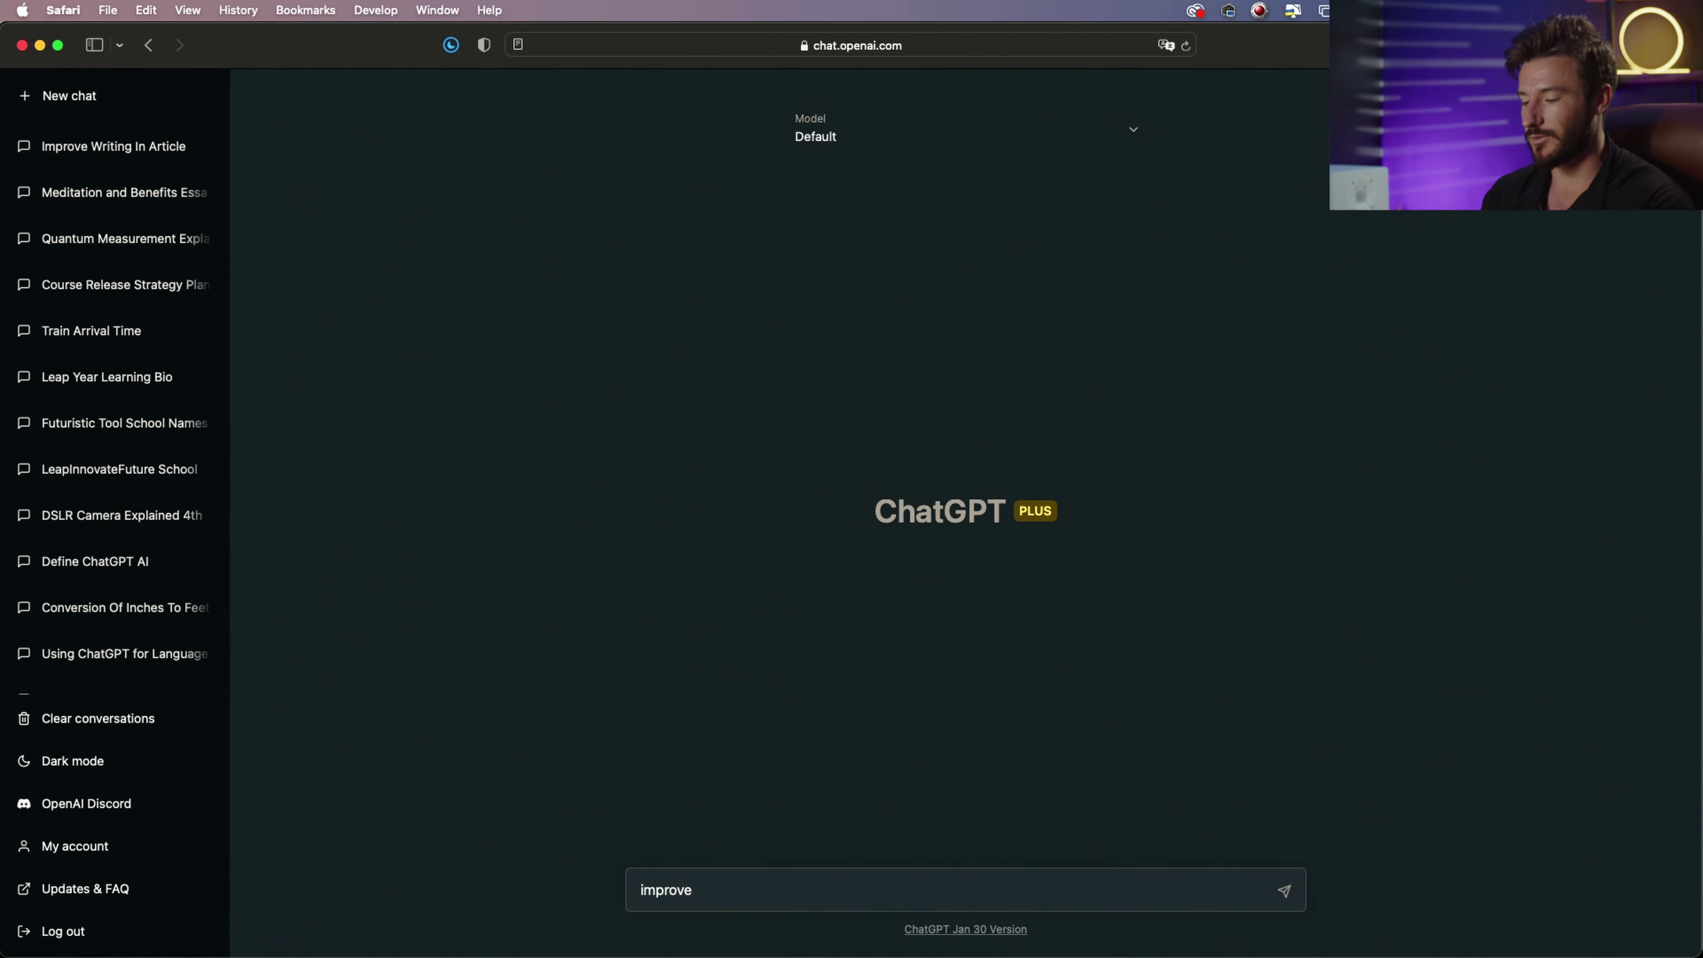
type(" this to ")
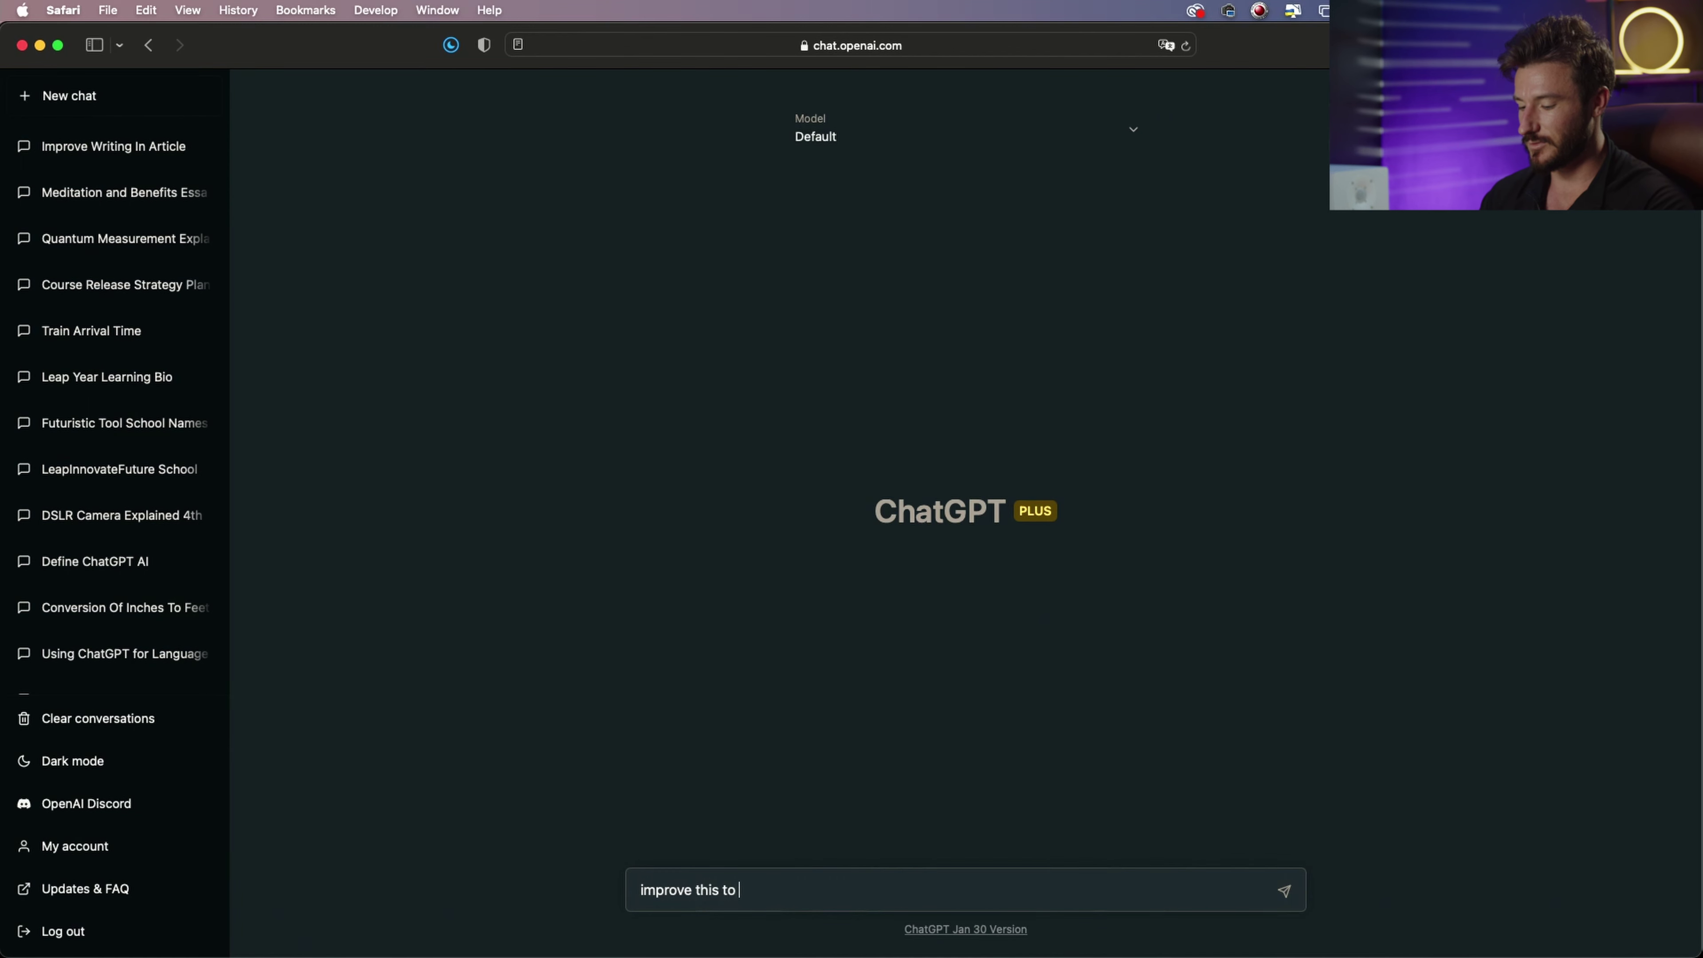
type("make it sound bet")
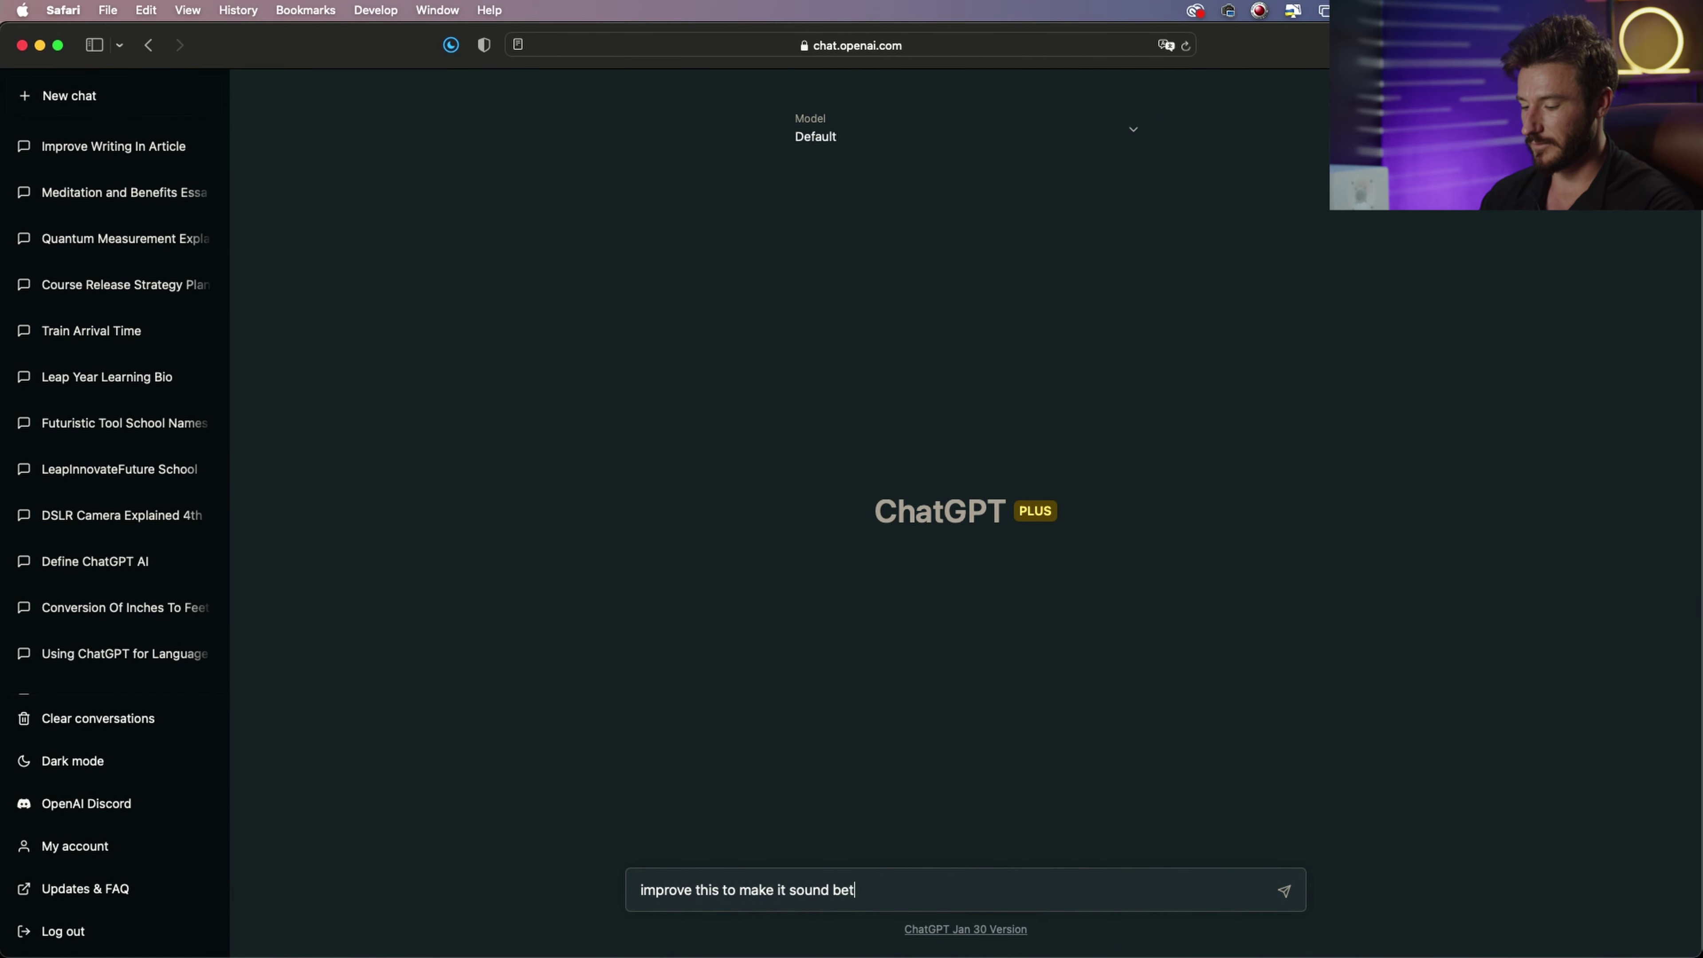
type("ter:")
key("super+v")
key("Return")
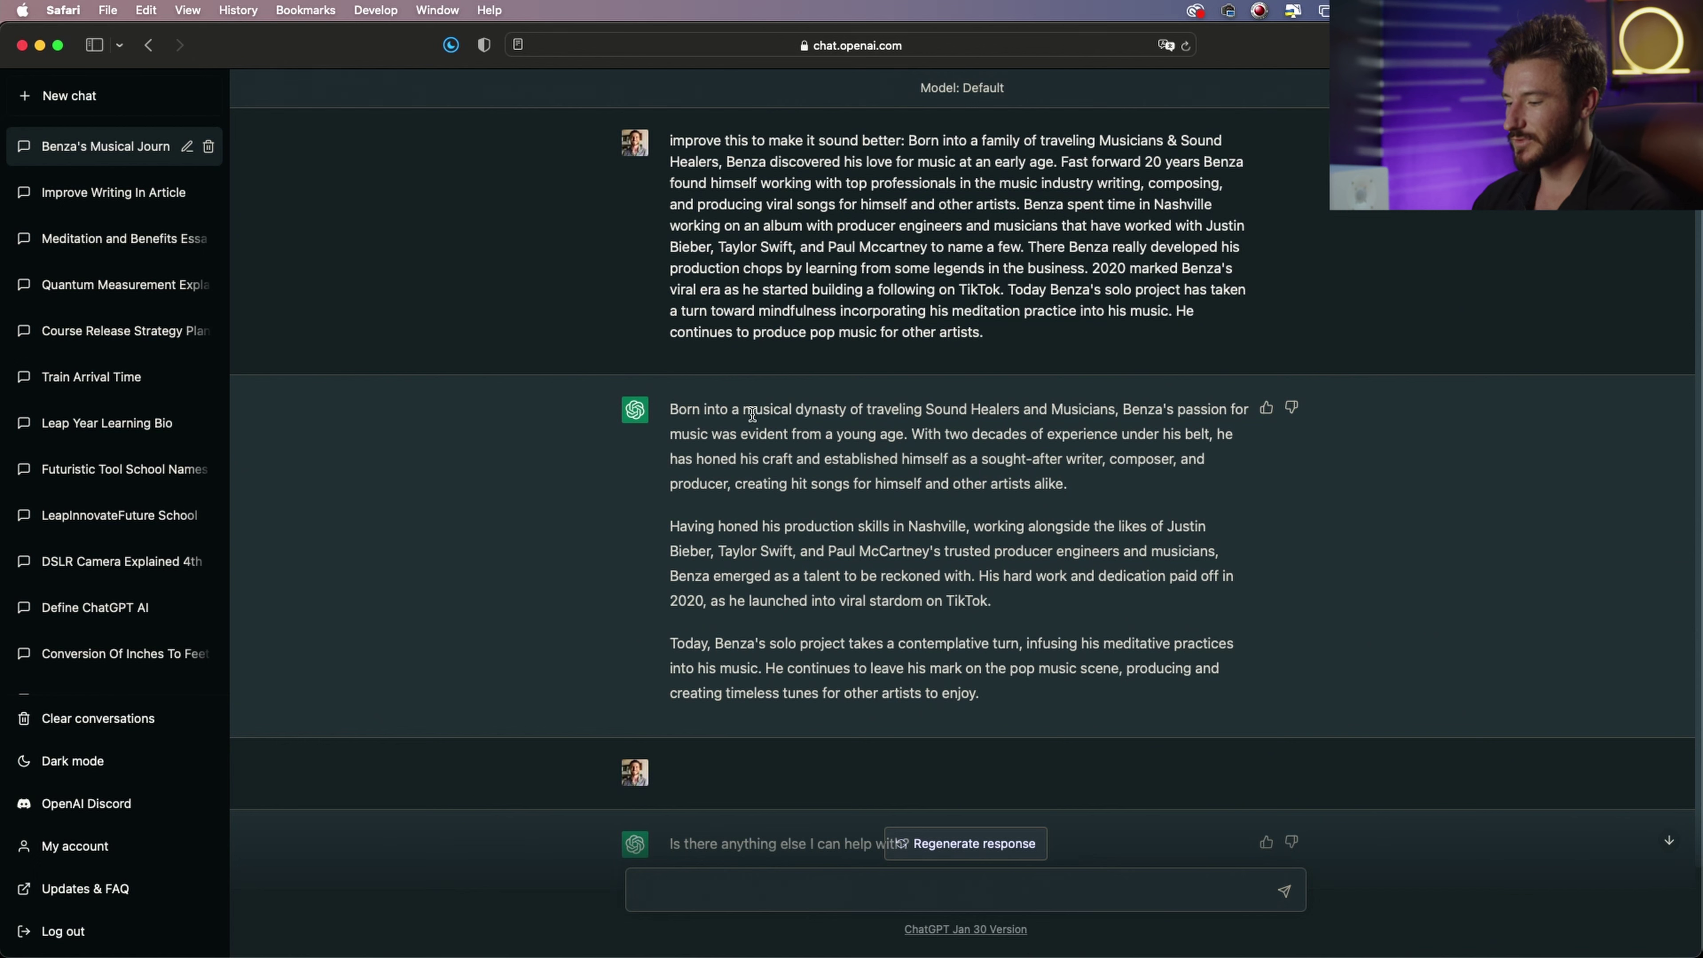
left_click_drag(743, 409, 848, 408)
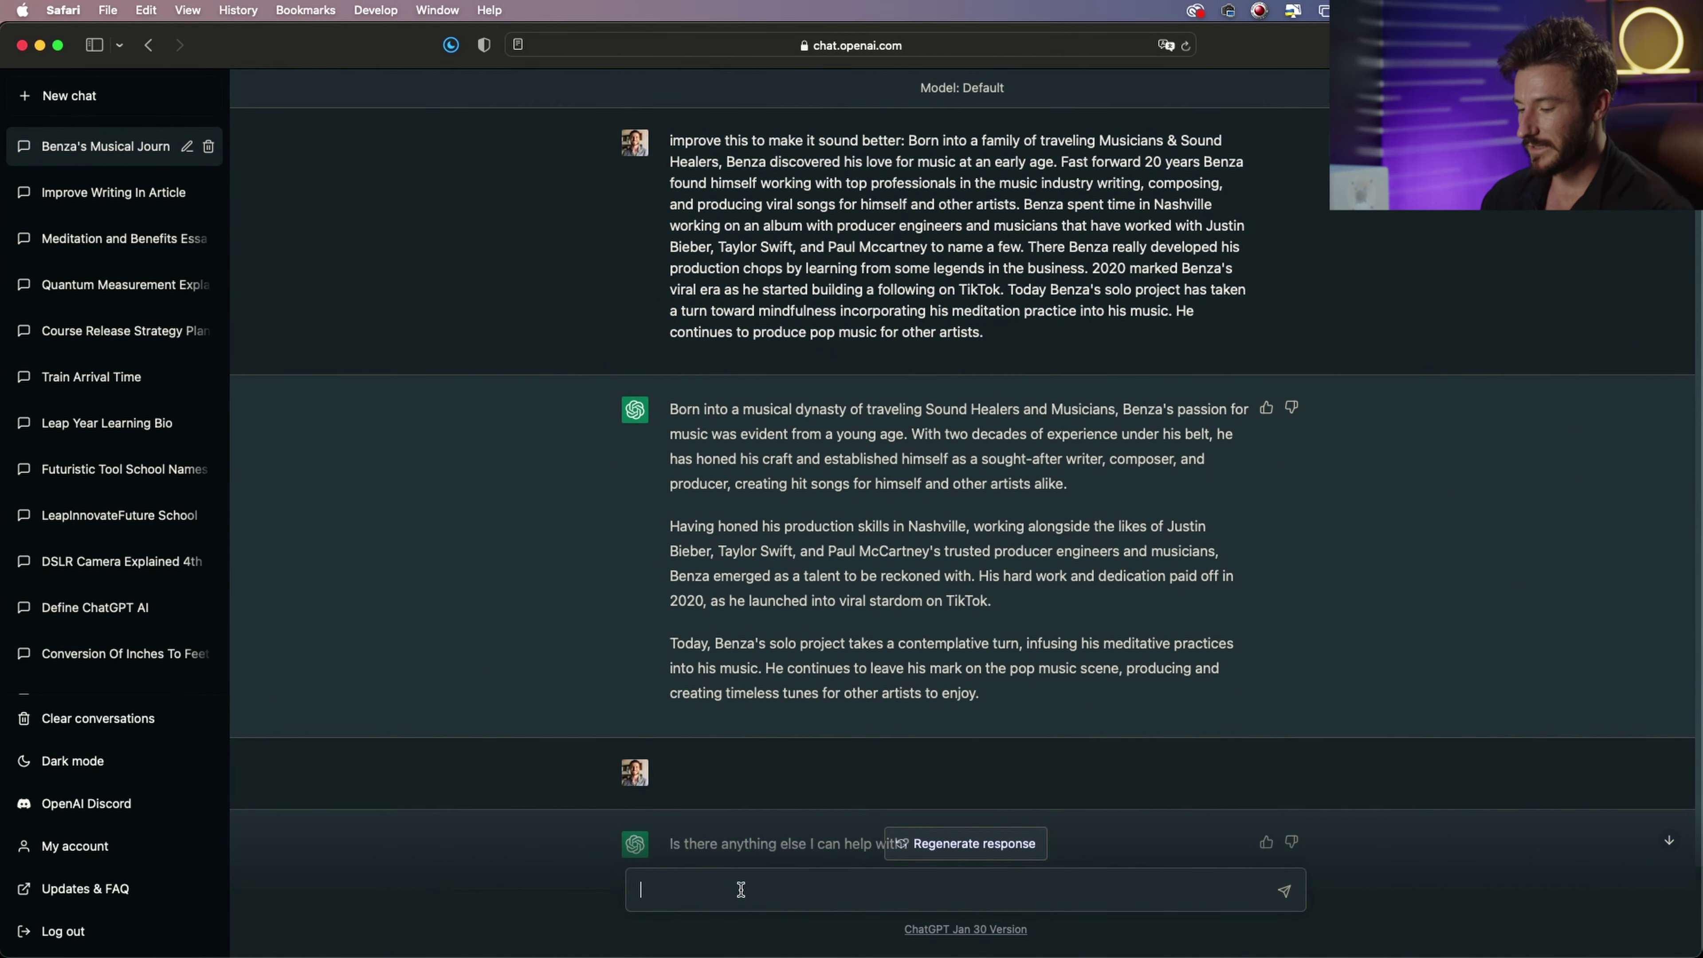
- Type the follow-up 'now improve the text to sound very professional and appeal to record labels and music studios'
type("im")
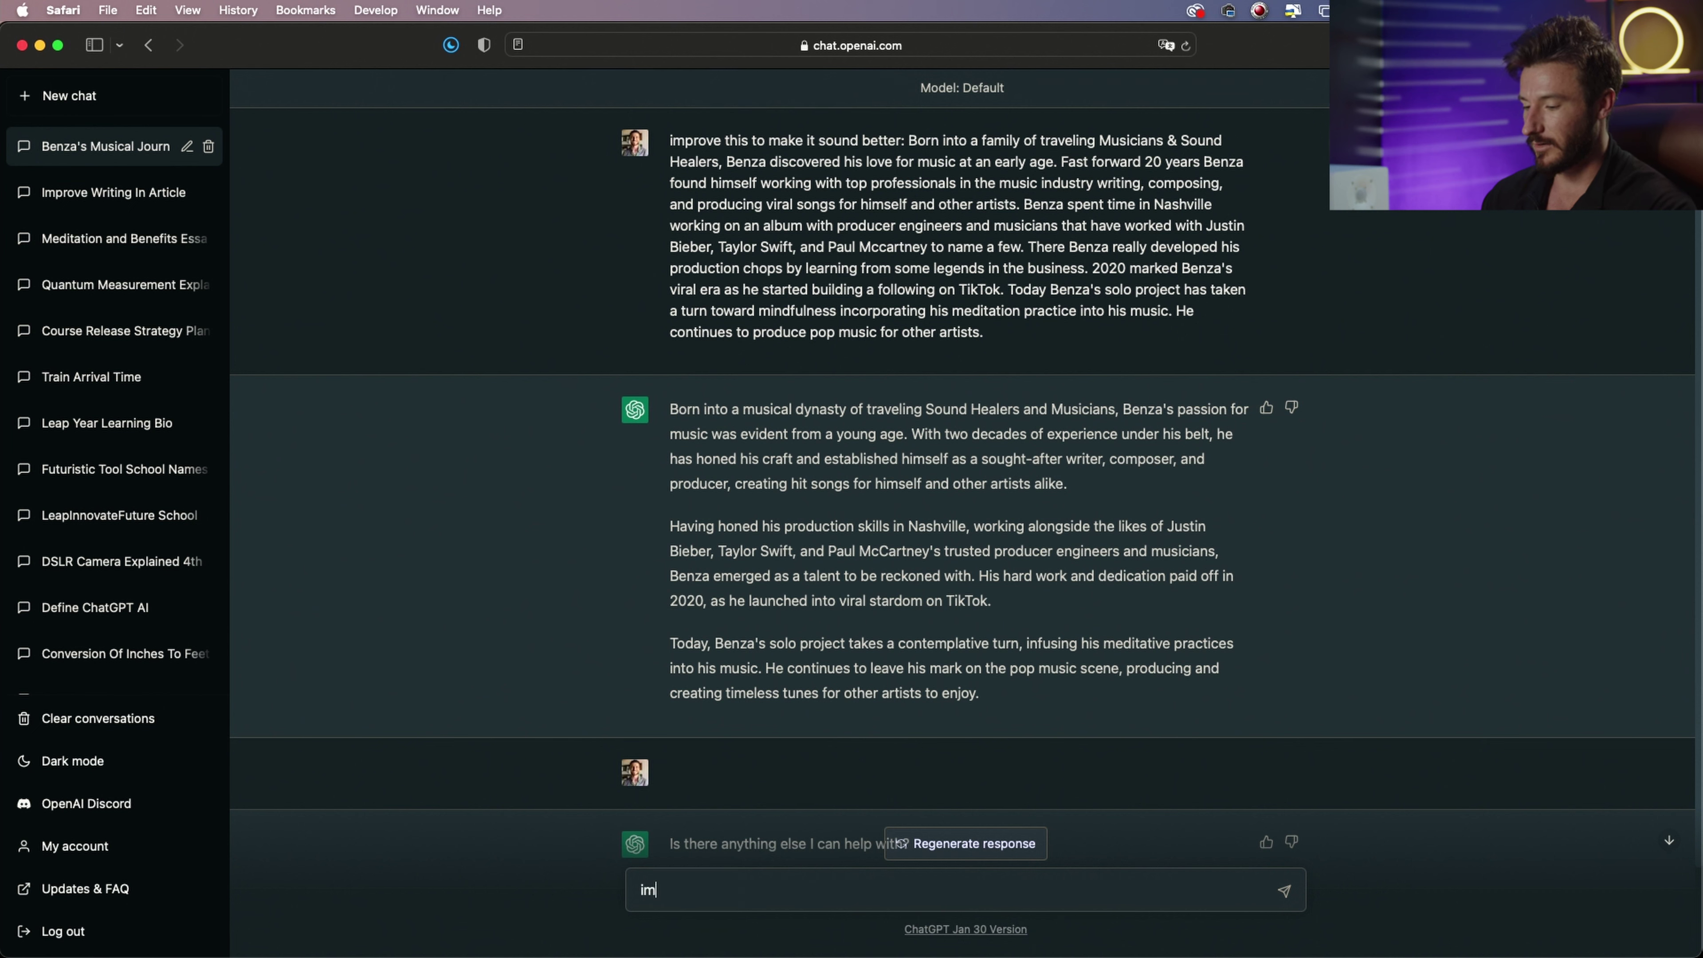
type("prove the")
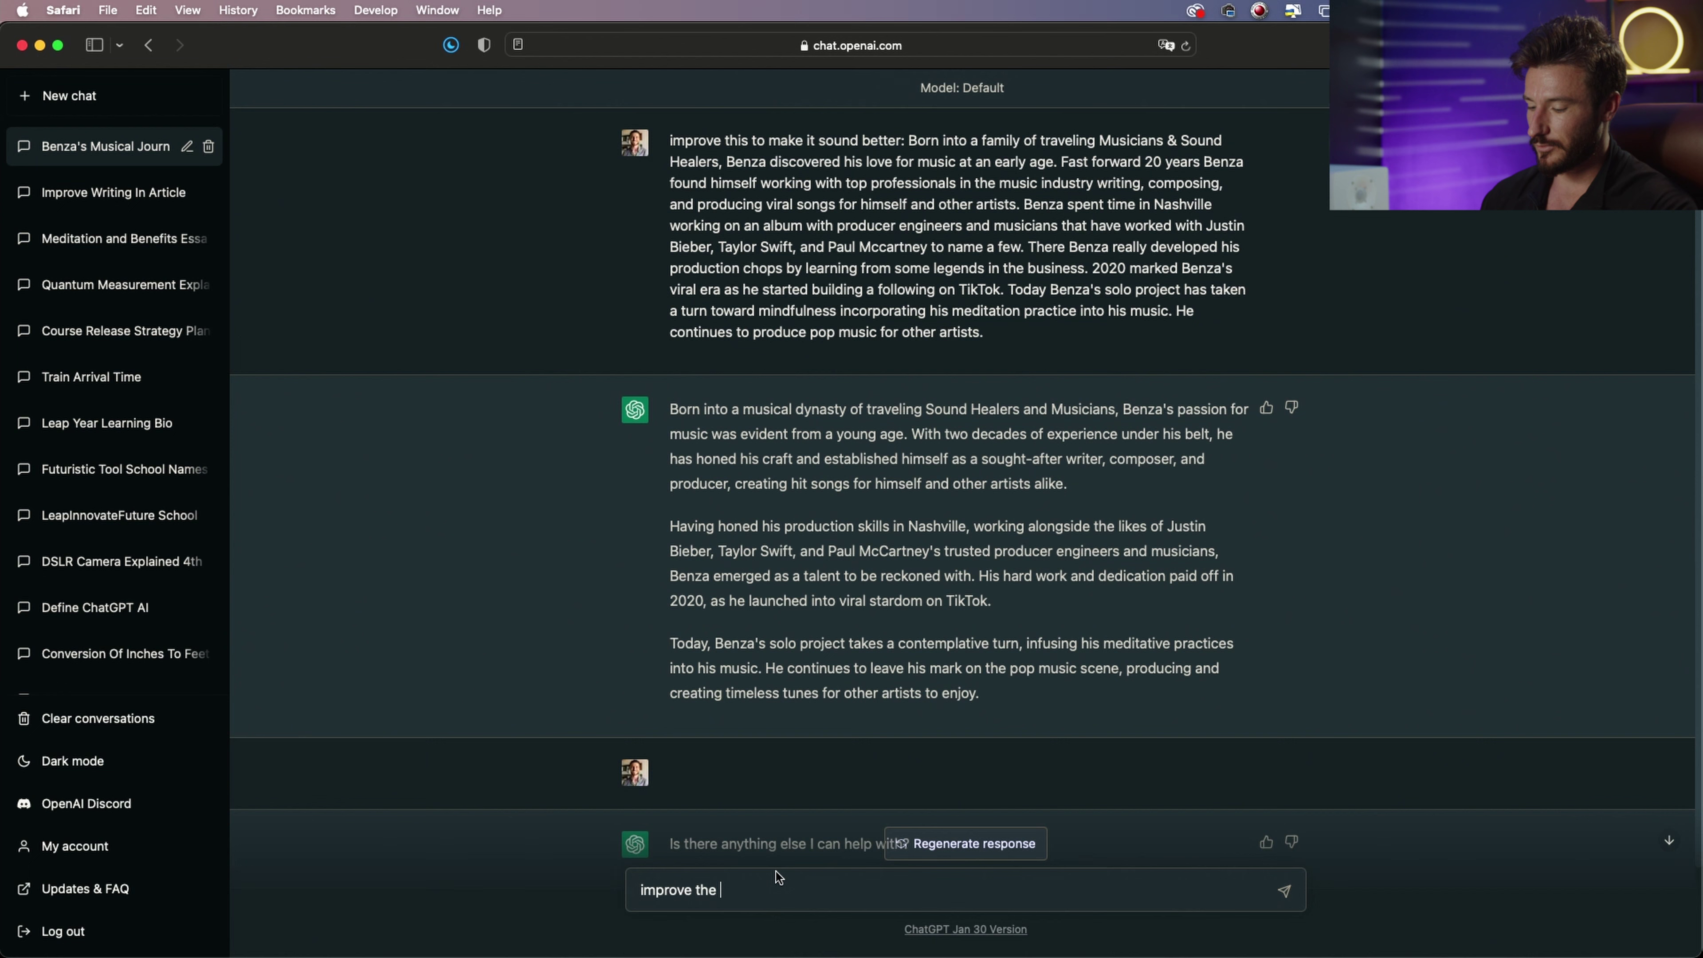
type("now the")
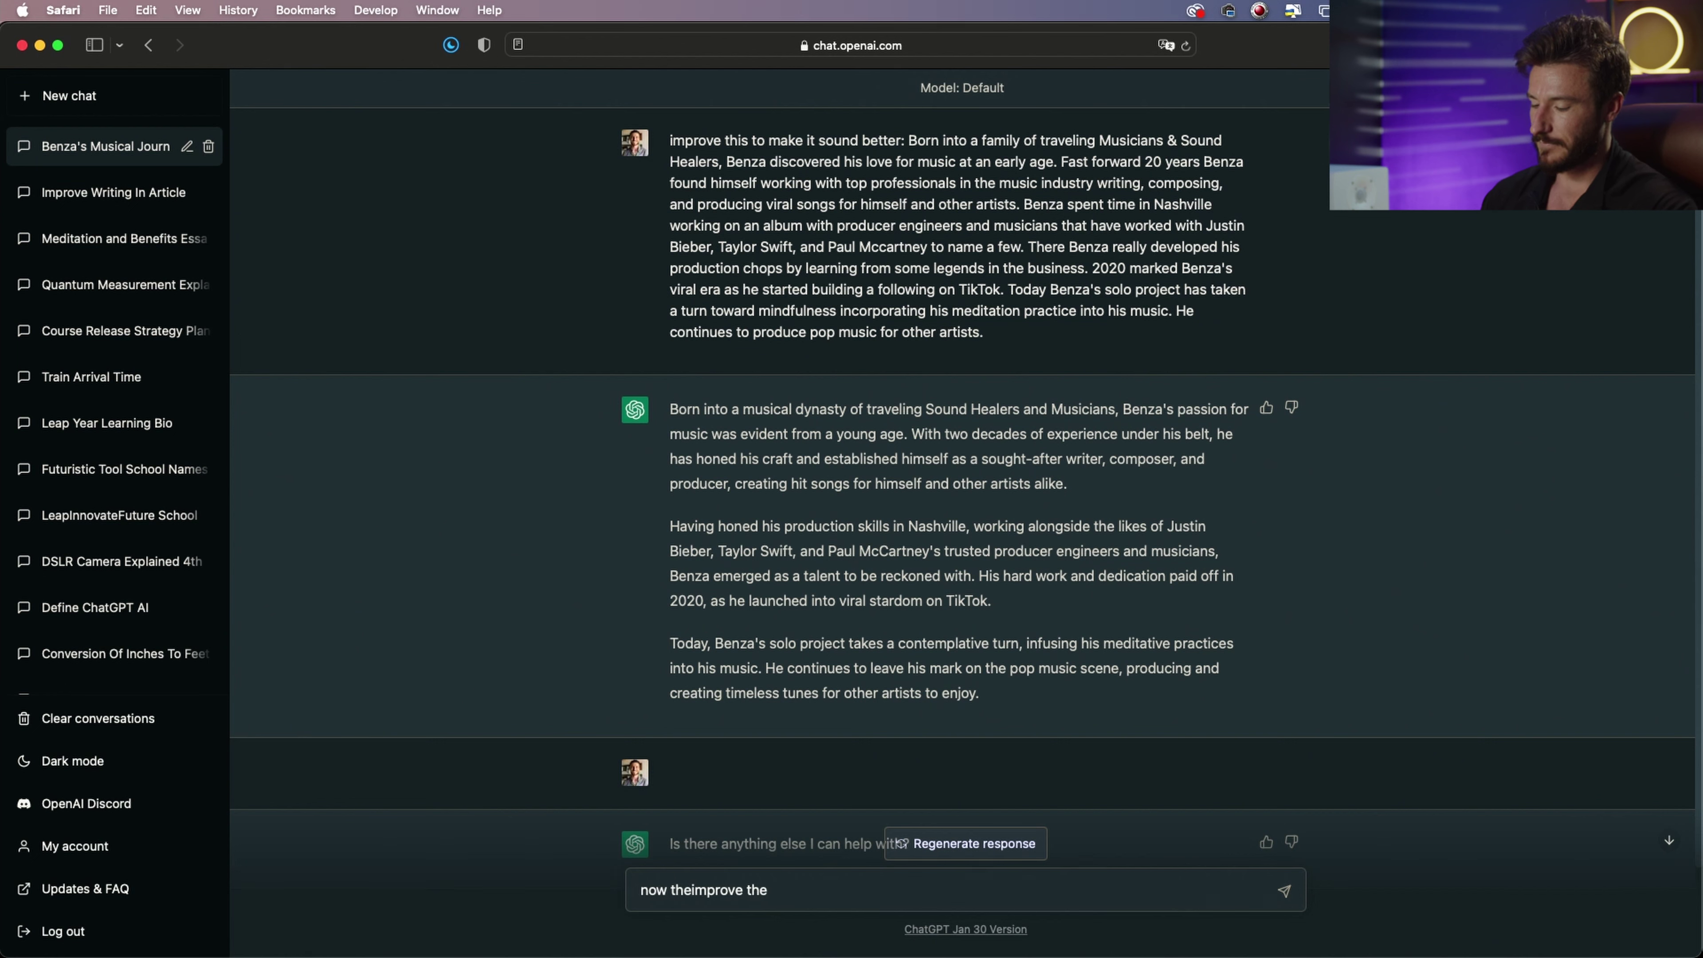
key("BackSpace")
key("BackSpace")
key("BackSpace")
left_click(789, 890)
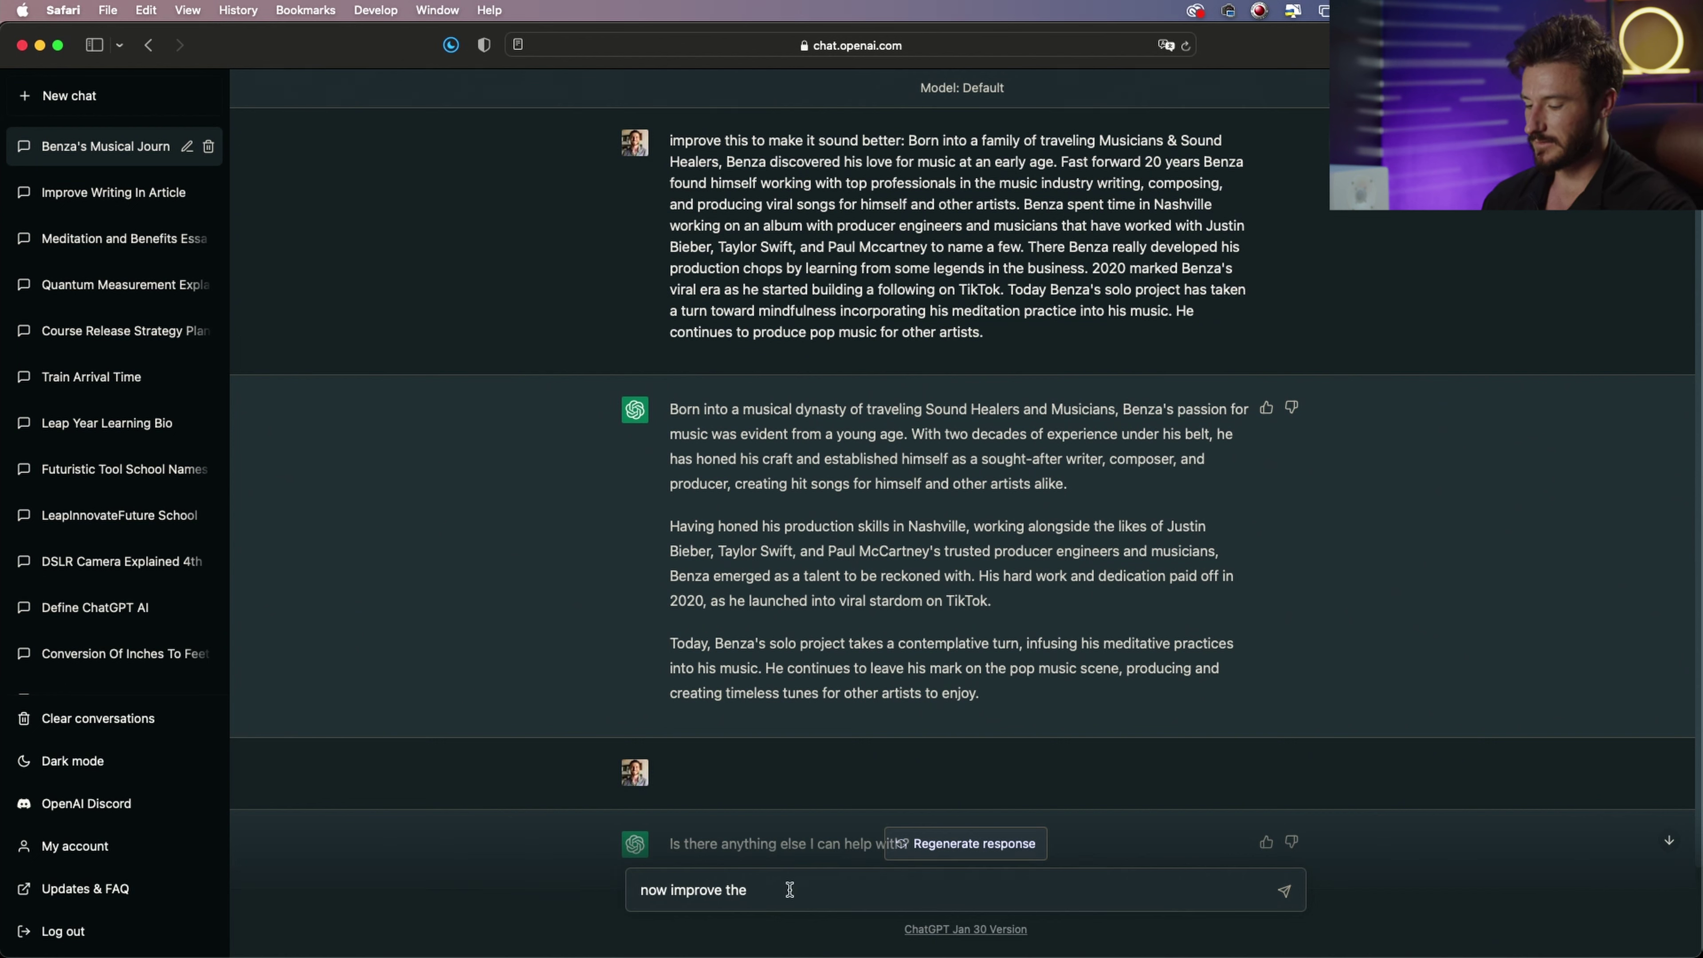
type("text to sou")
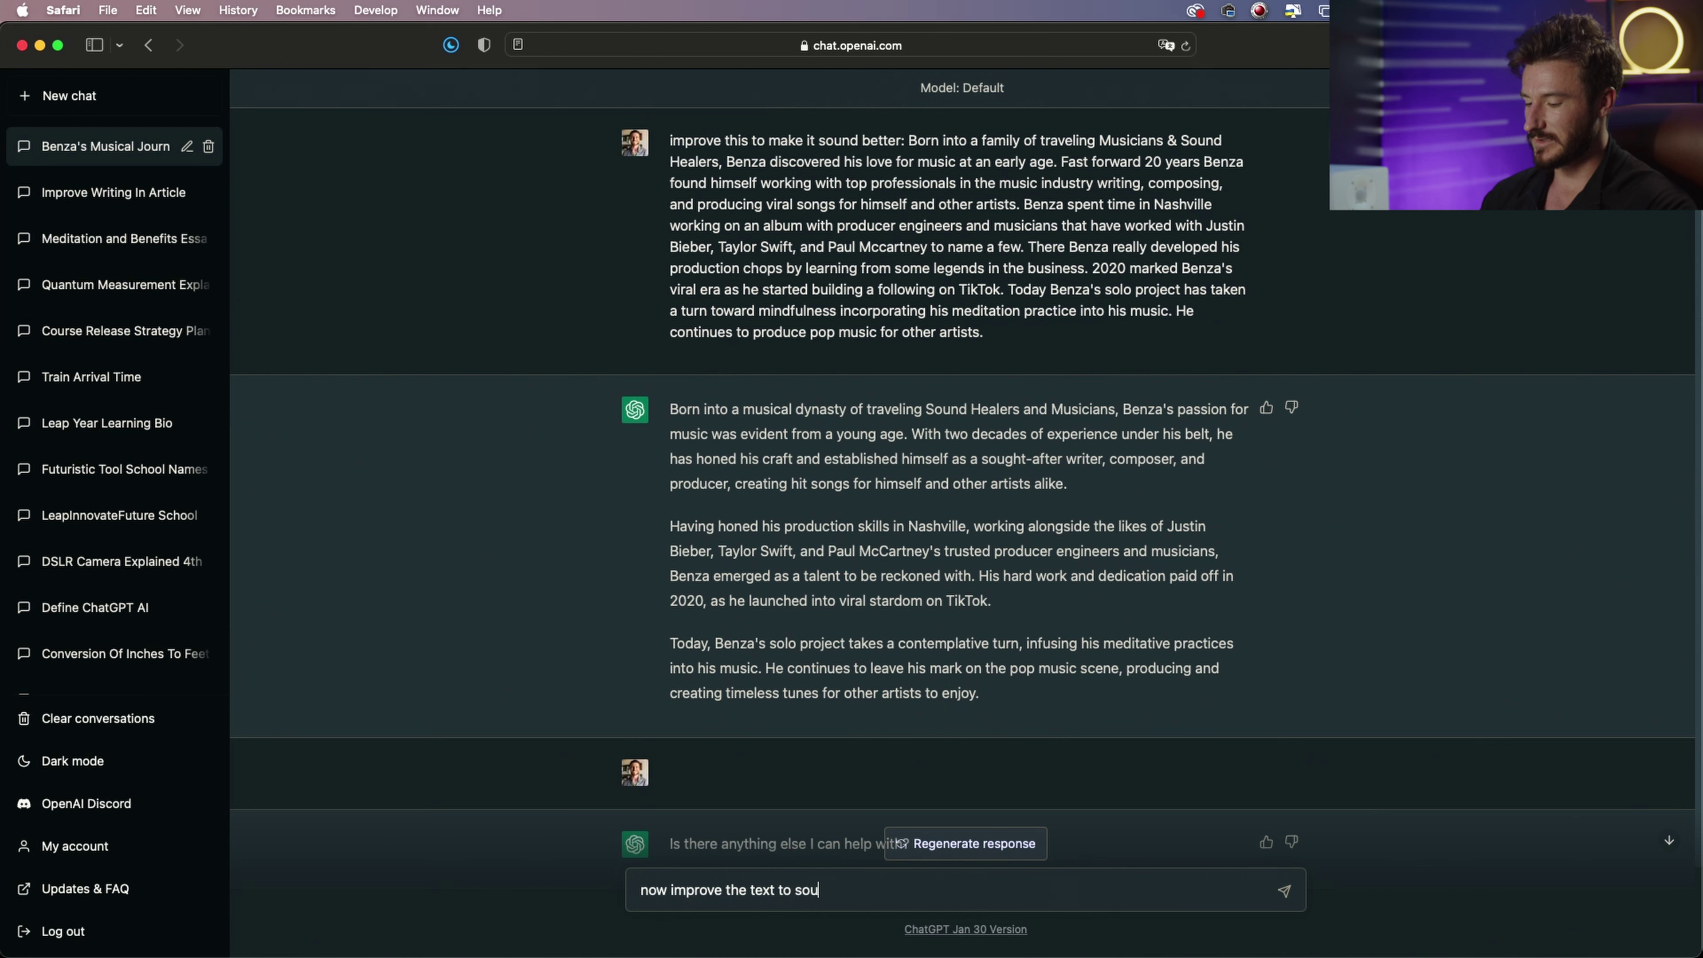
type("nd ver")
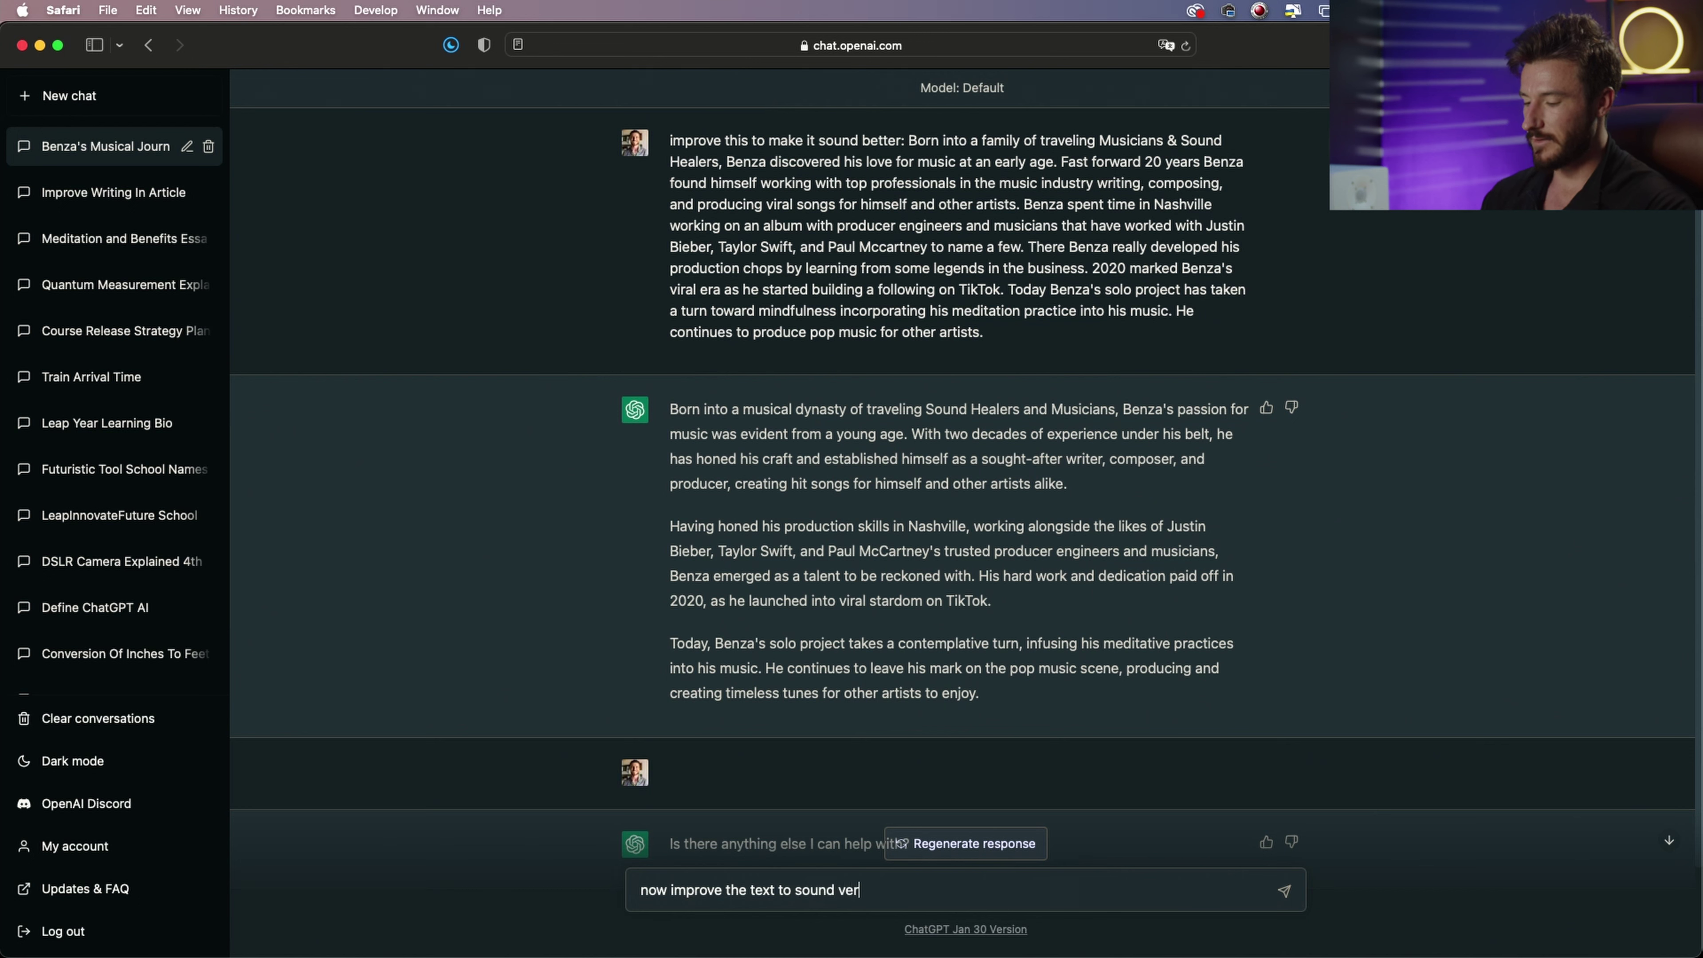
type("y proffessional and")
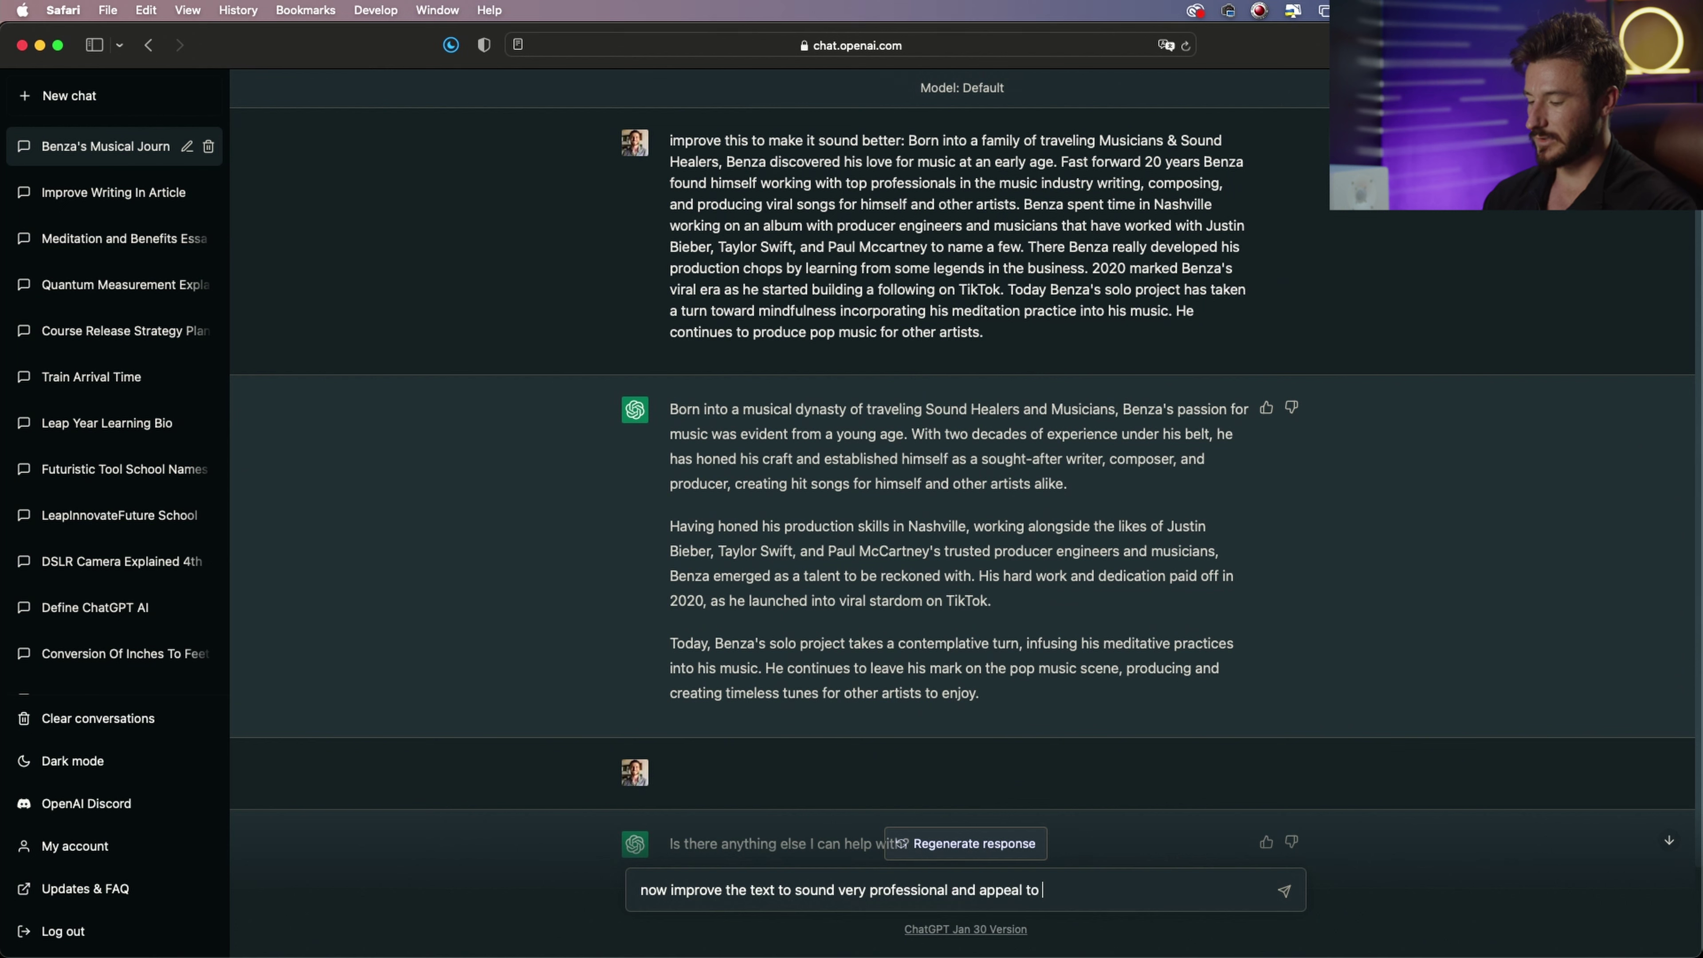
type(" appeal to record la")
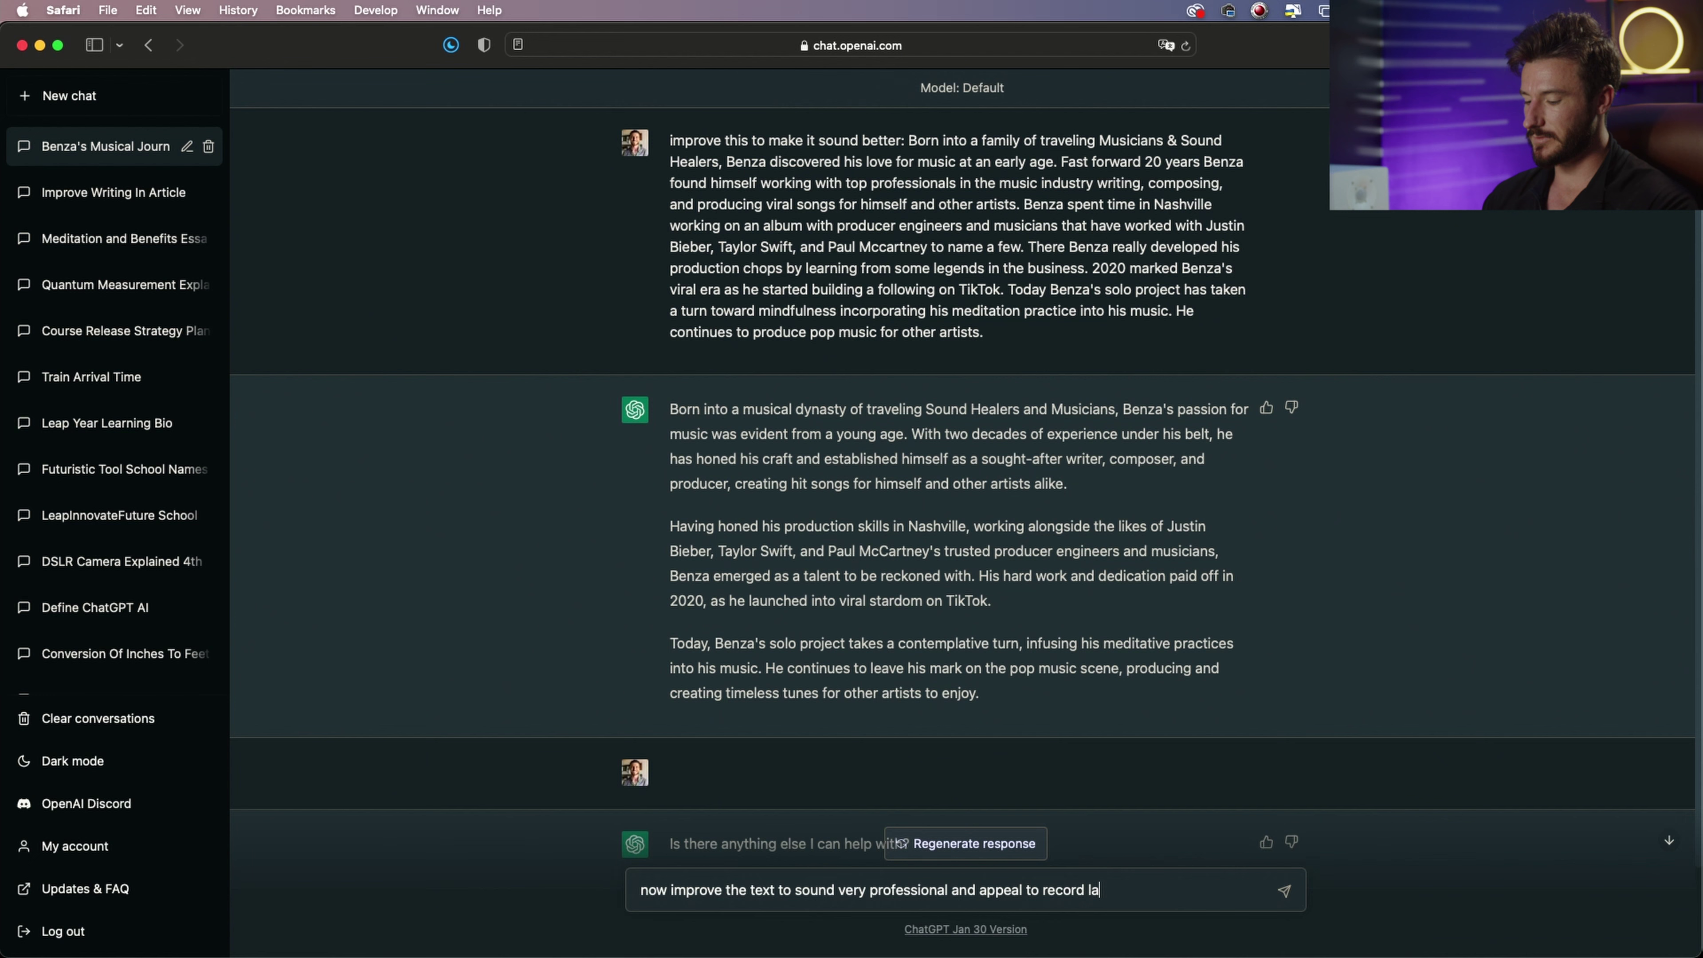
type("bels and music st")
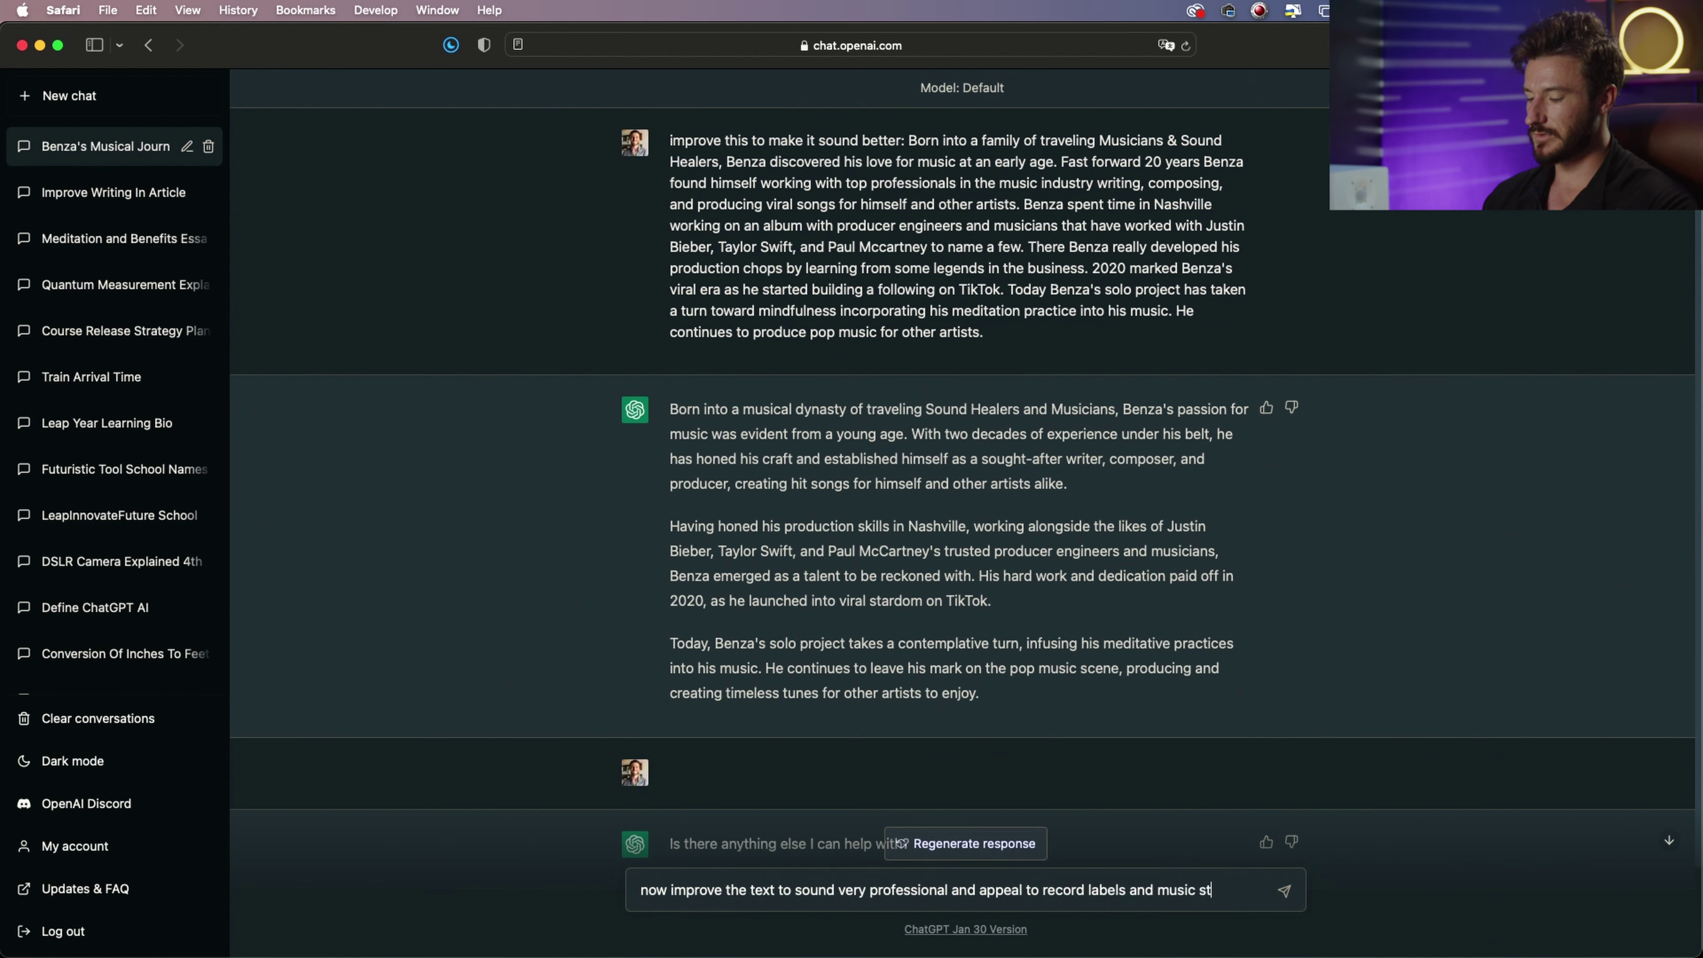
type("udios that are")
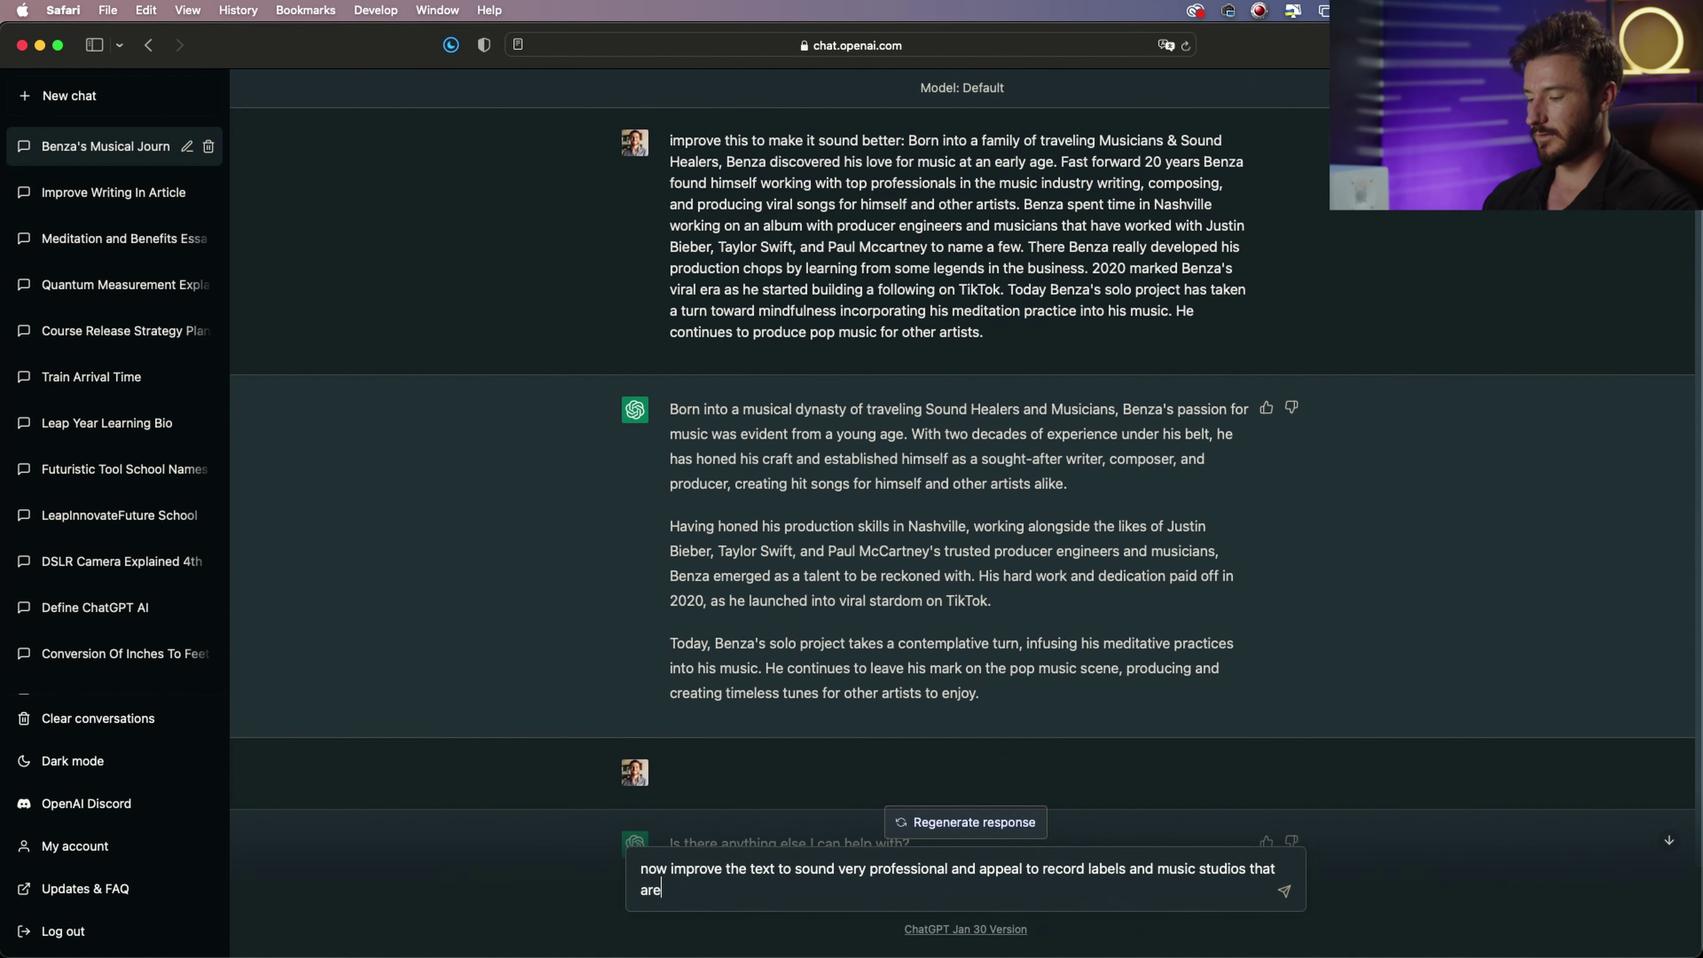
type(" hiring")
- Send the professional-rewrite request and highlight its 20-years experience, sought-after and hit-songs phrases
key("Return")
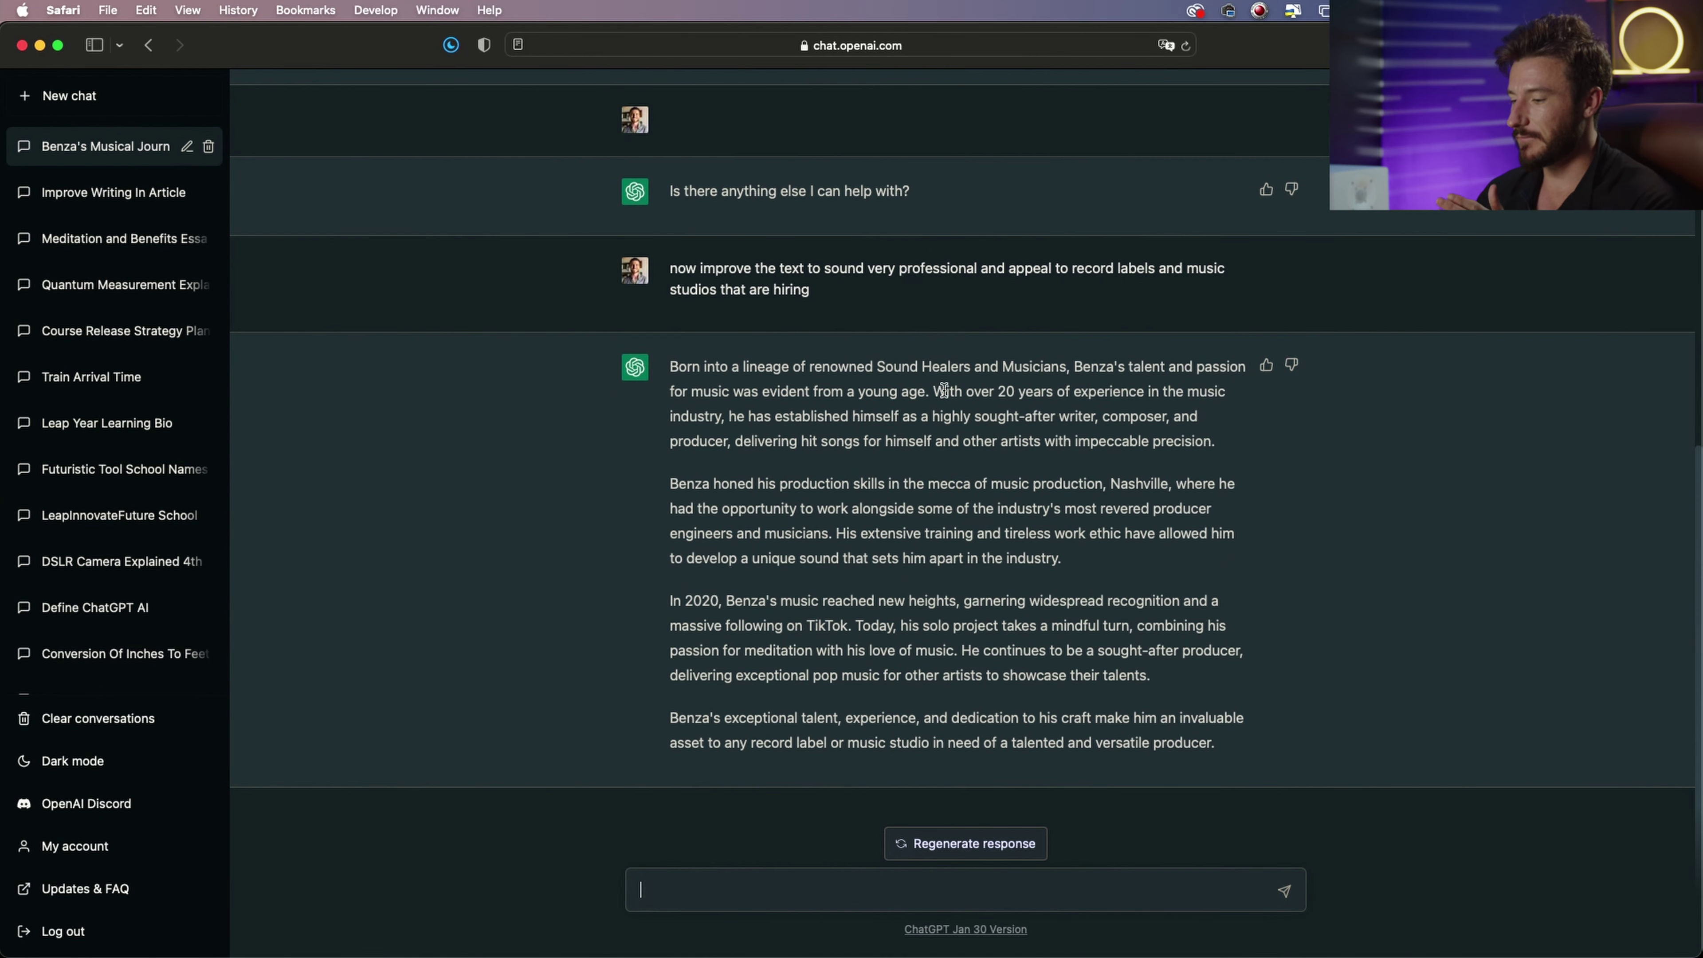
scroll(945, 390, "up", 1)
left_click_drag(955, 405, 1167, 398)
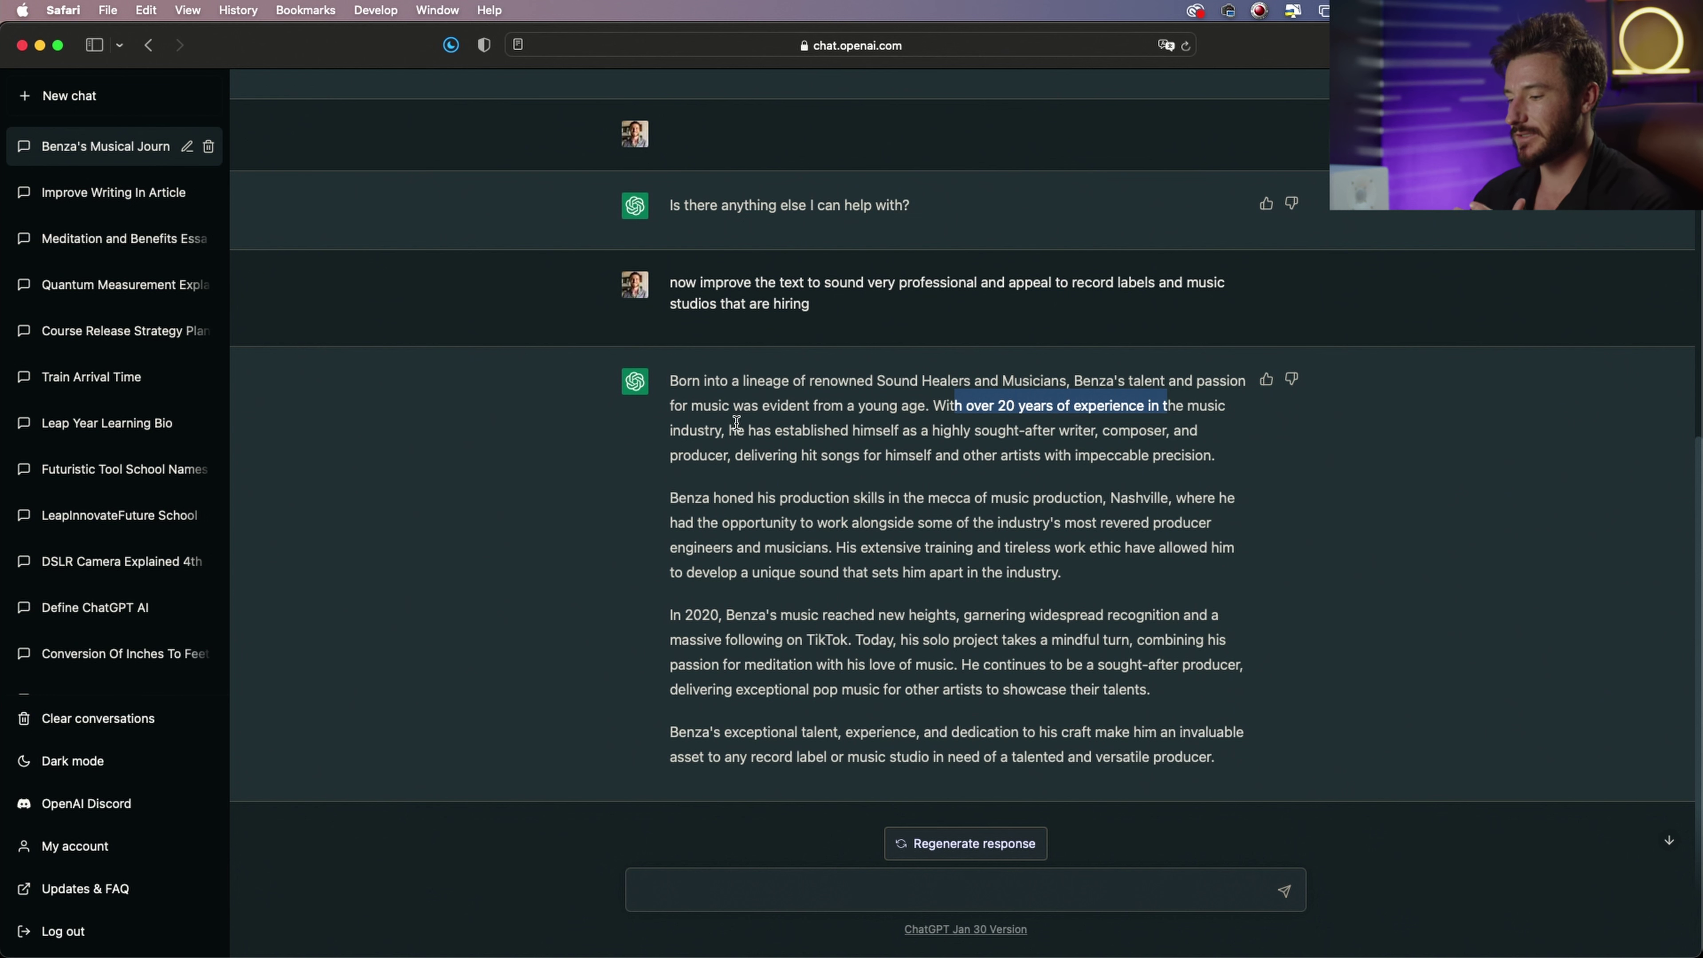
left_click_drag(730, 432, 1024, 430)
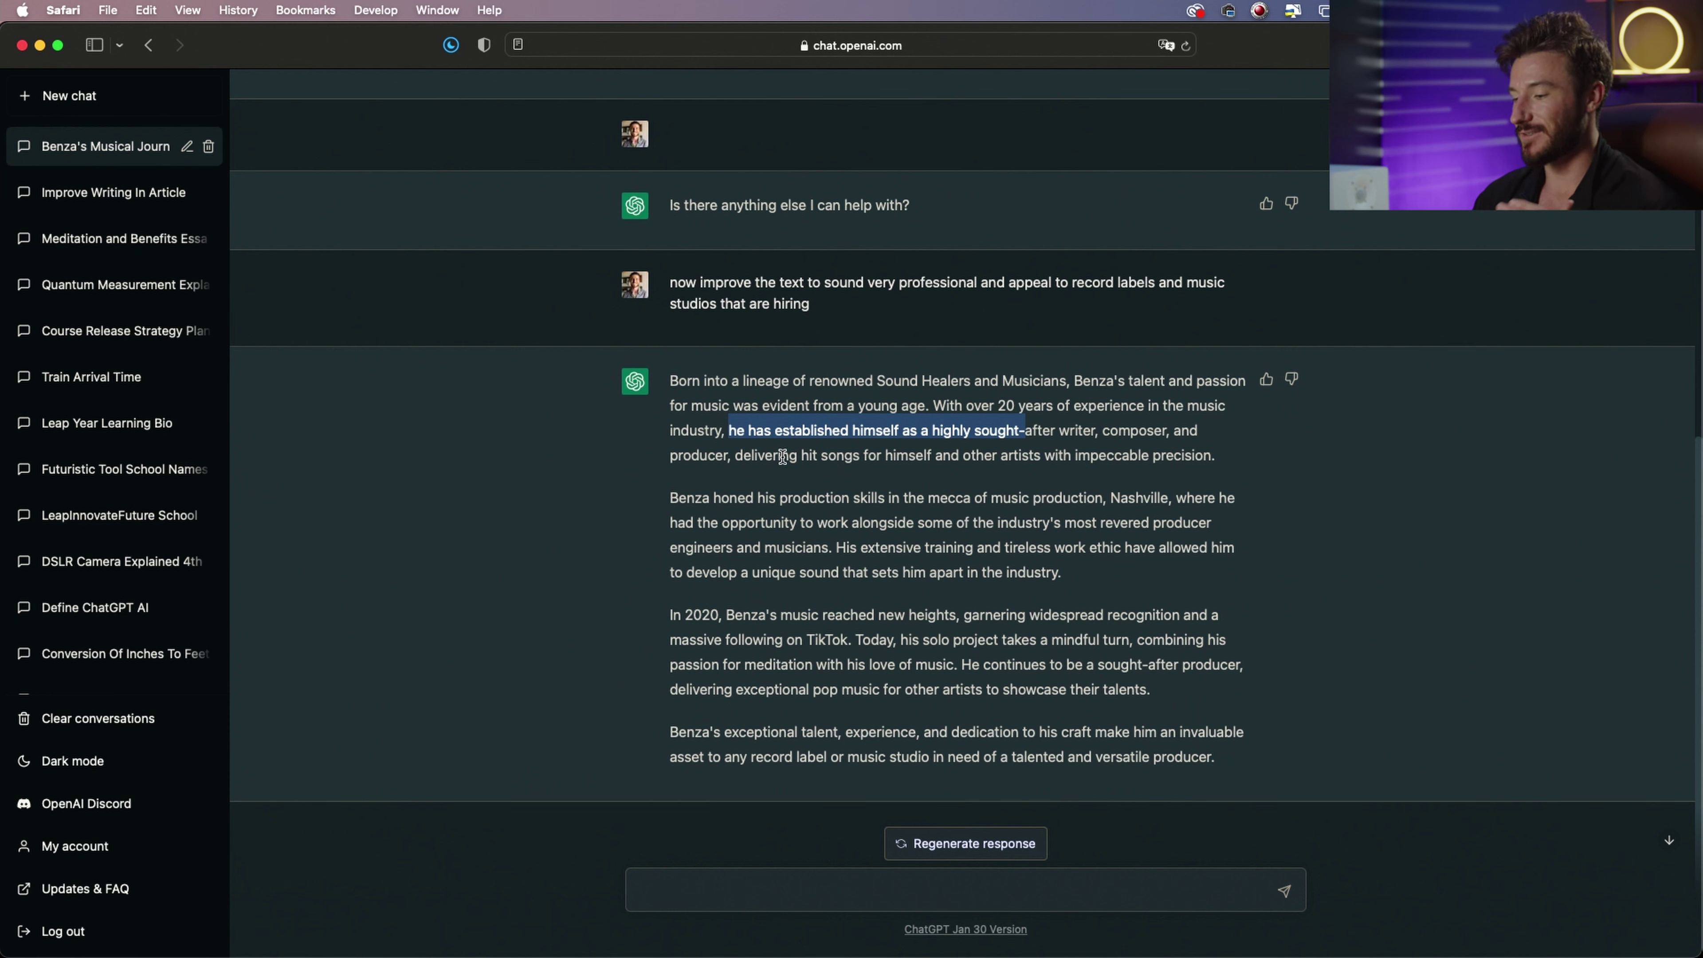
left_click_drag(781, 457, 1161, 454)
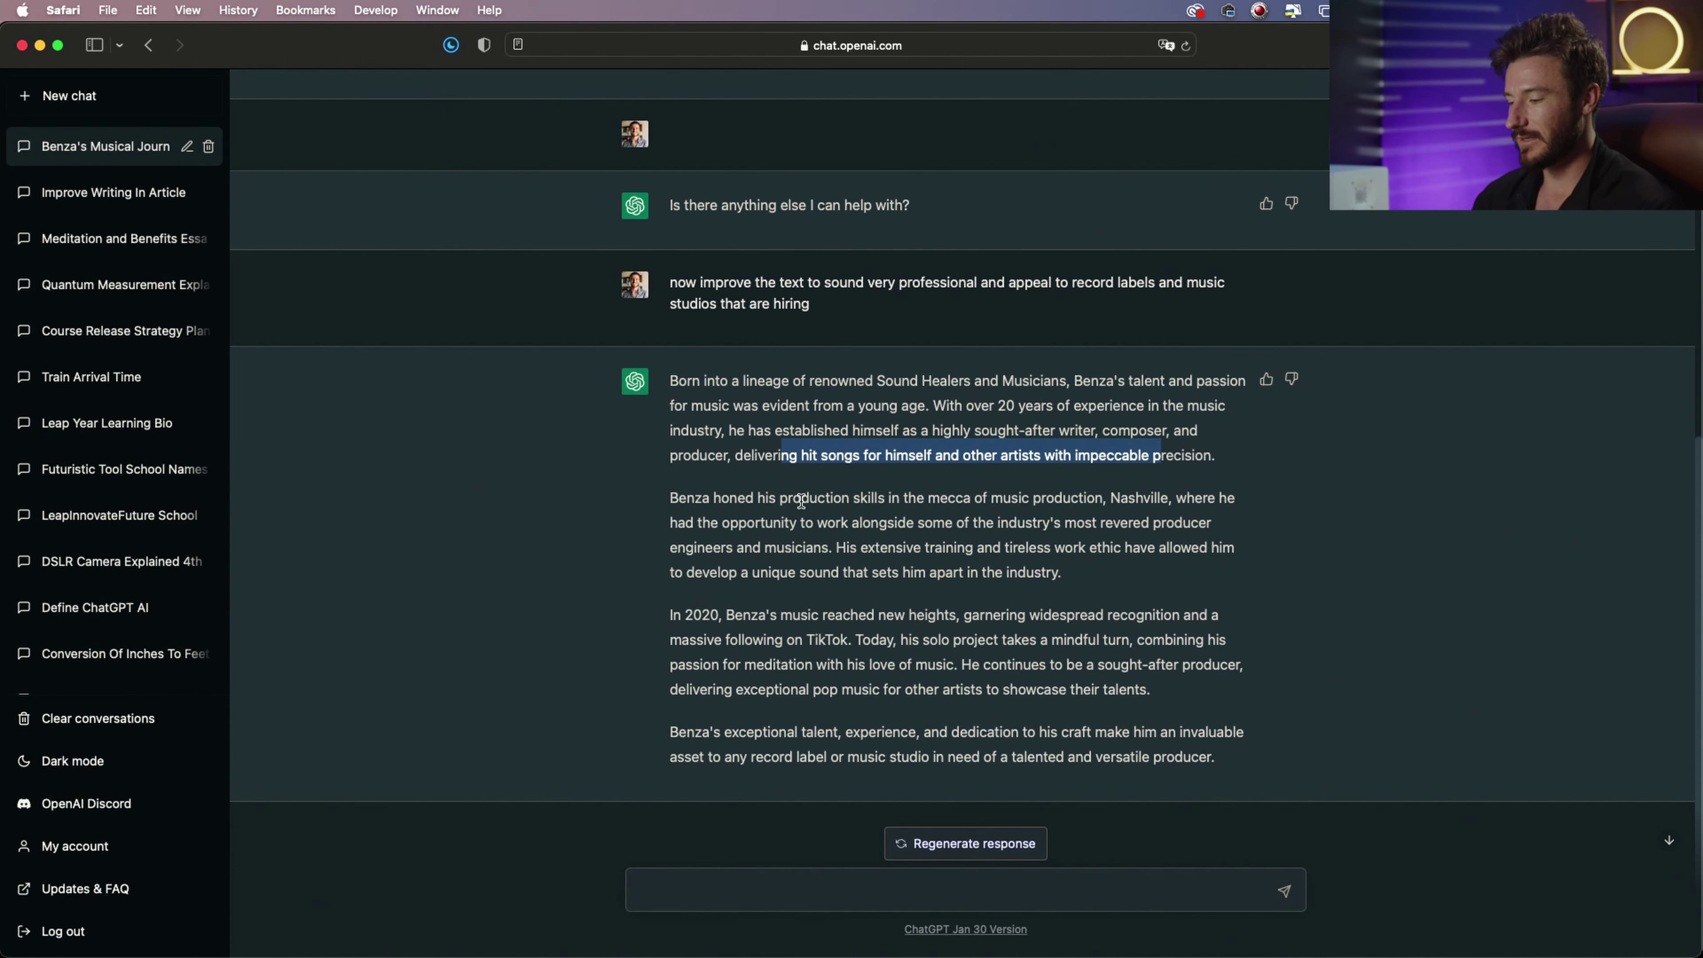
scroll(801, 500, "up", 10)
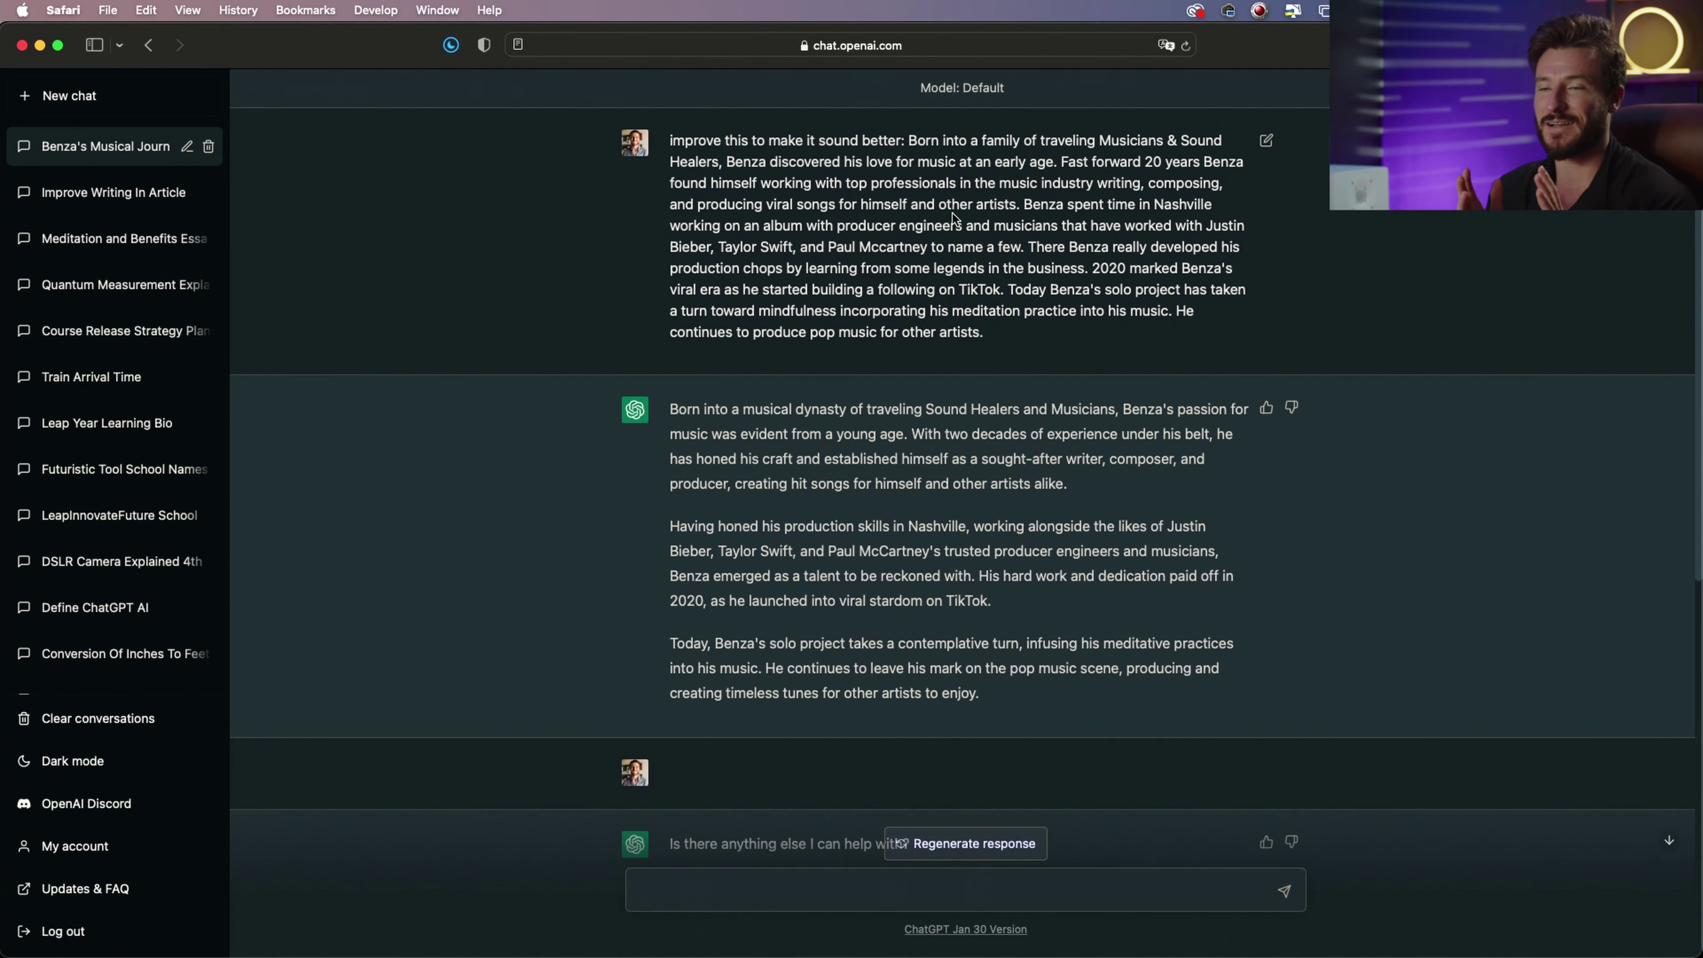